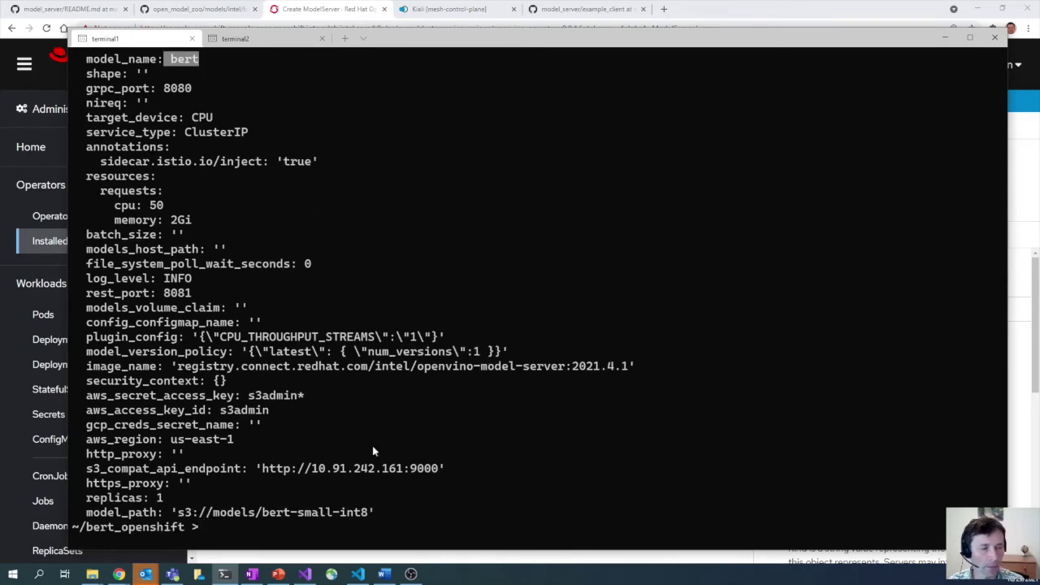
# Step: List the contents of model-repository/models/bert-small-int8/1 with mc and inspect the model files
pyautogui.moveTo(173, 513); pyautogui.dragTo(366, 518)
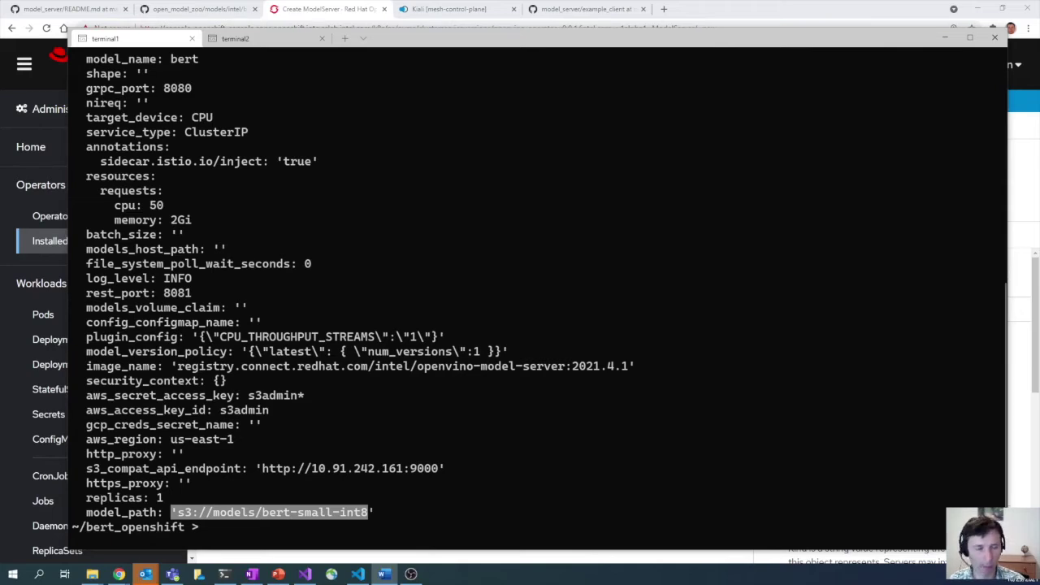
pyautogui.click(511, 457)
pyautogui.write('mc ls model-repository/models/bert-small-int8/1')
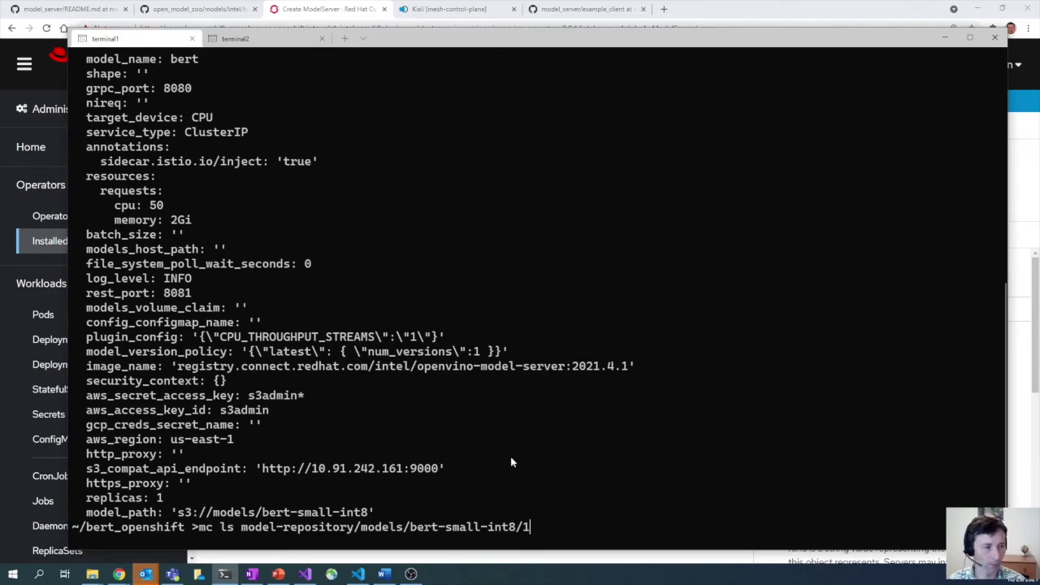
pyautogui.press('Return')
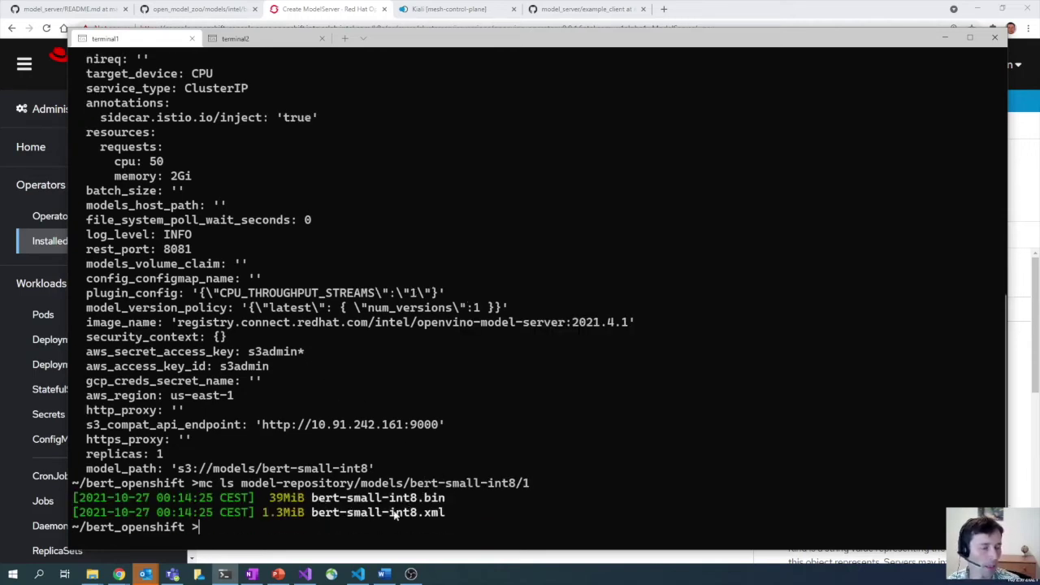
pyautogui.moveTo(474, 514); pyautogui.dragTo(80, 486)
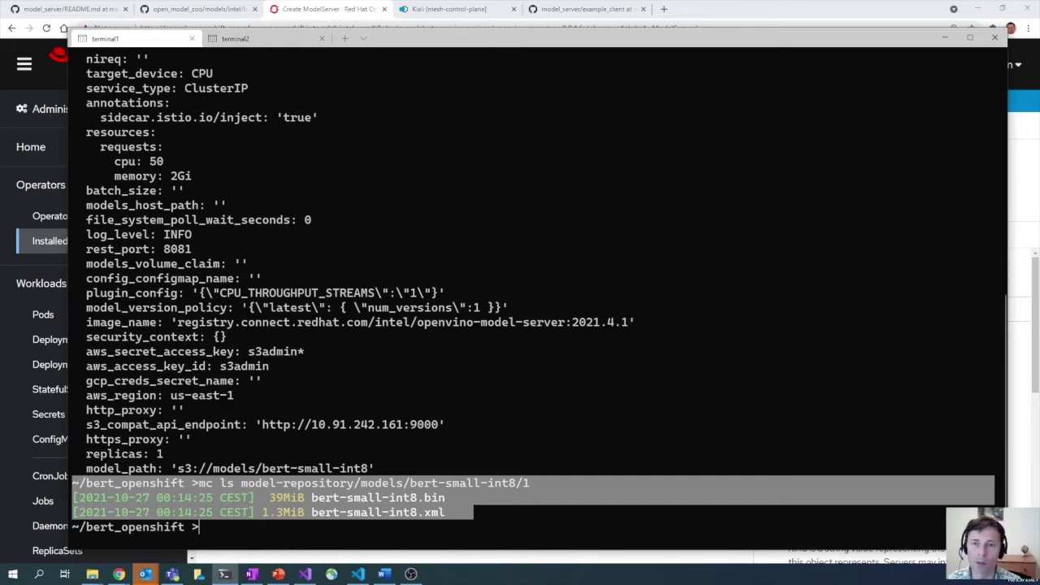
pyautogui.hotkey('ctrl', 'c')
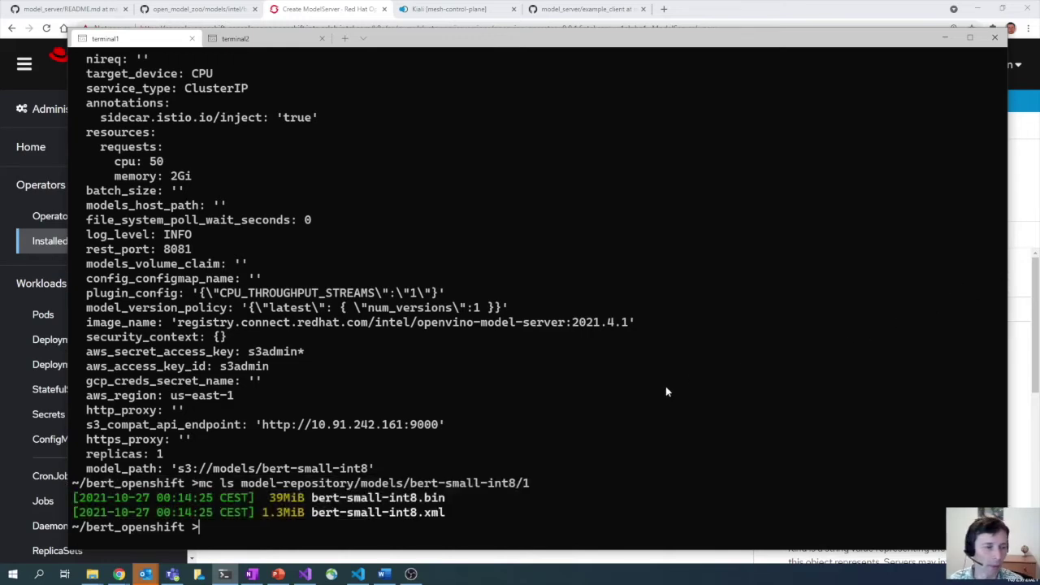
# Step: Apply the model_server.yaml manifest to the cluster with oc
pyautogui.write('oc ap')
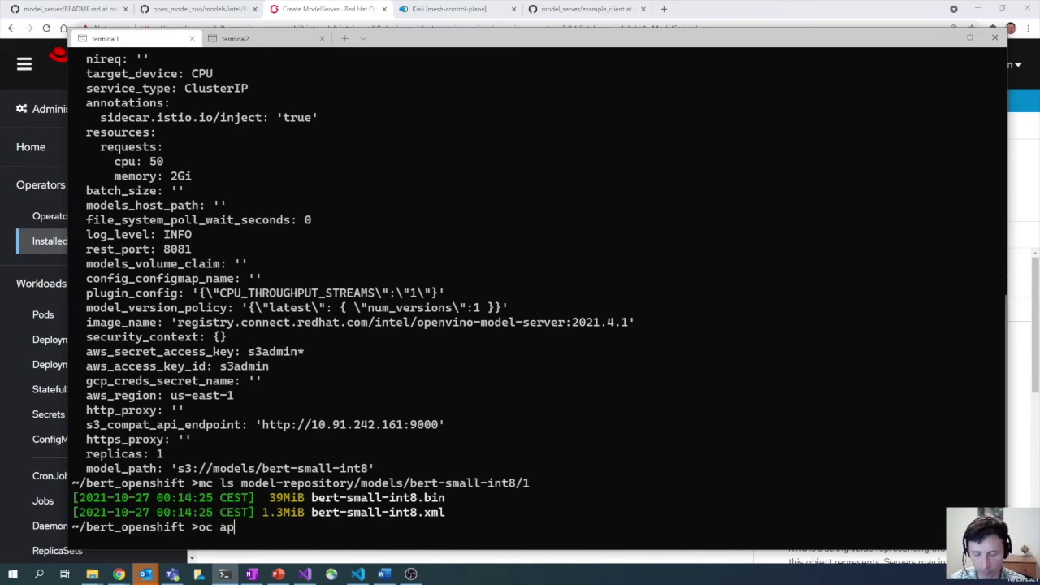
pyautogui.write('ply -f model_server.yaml')
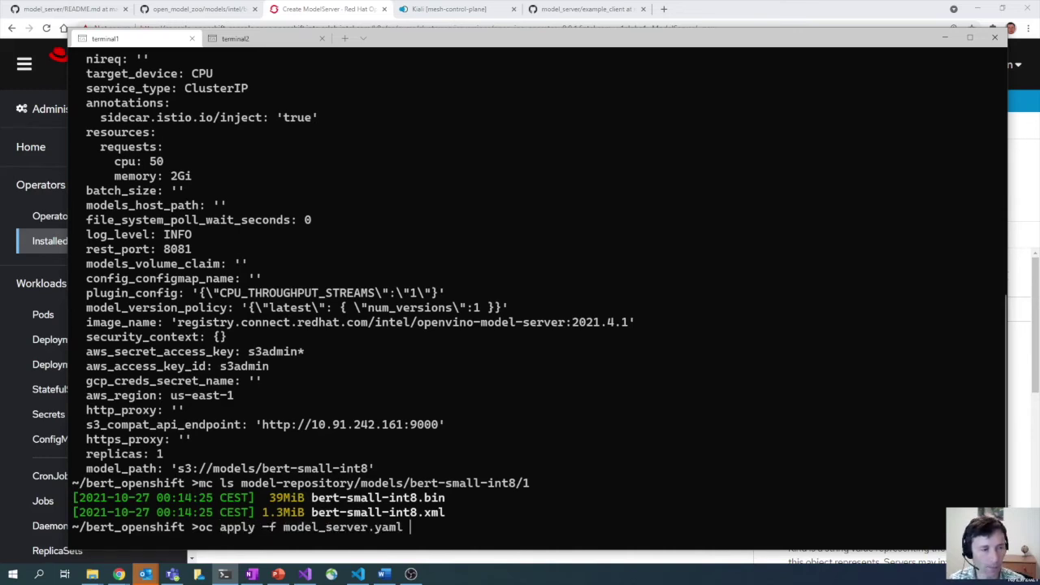
pyautogui.press('Return')
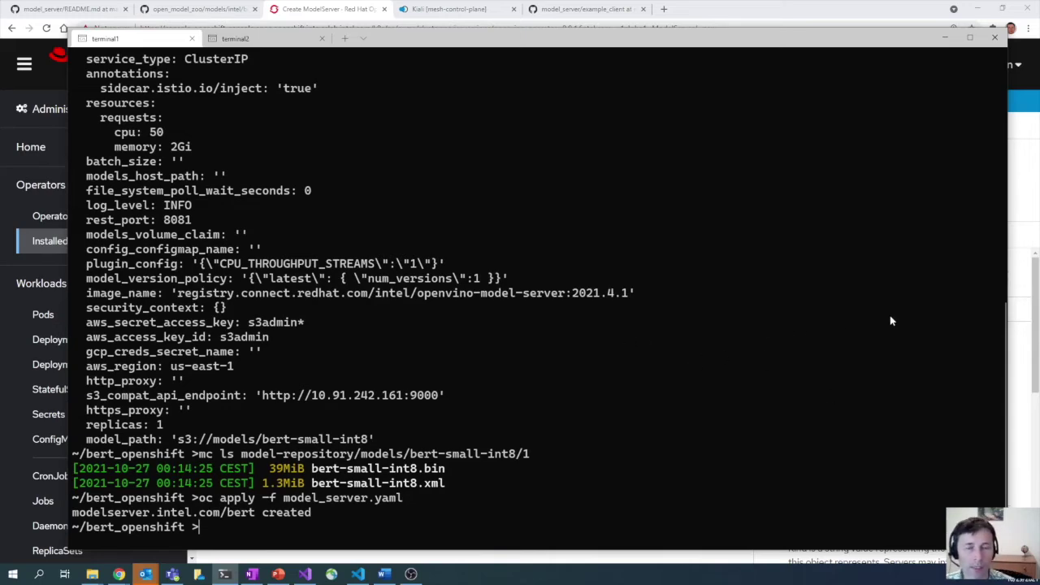
# Step: Switch to the OpenShift console, cancel the ModelServer creation form and check the bert entry among the operator's ModelServers
pyautogui.click(1019, 208)
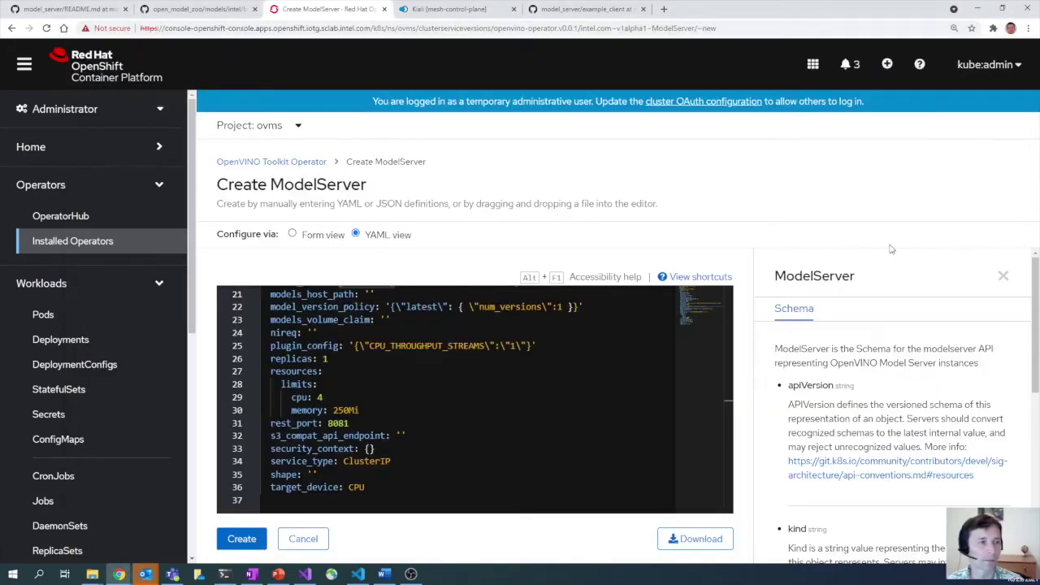
pyautogui.click(302, 539)
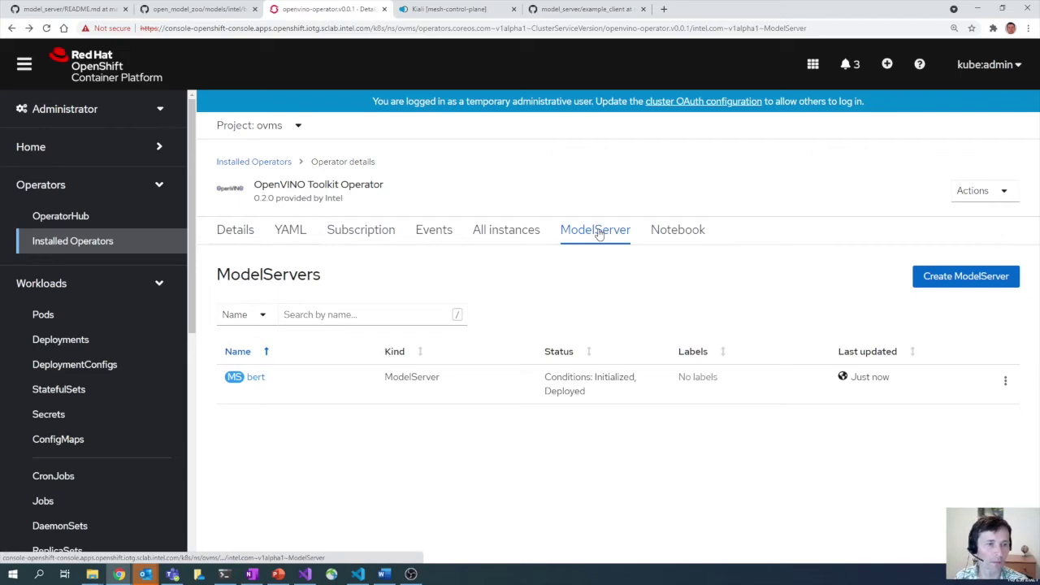
pyautogui.doubleClick(242, 380)
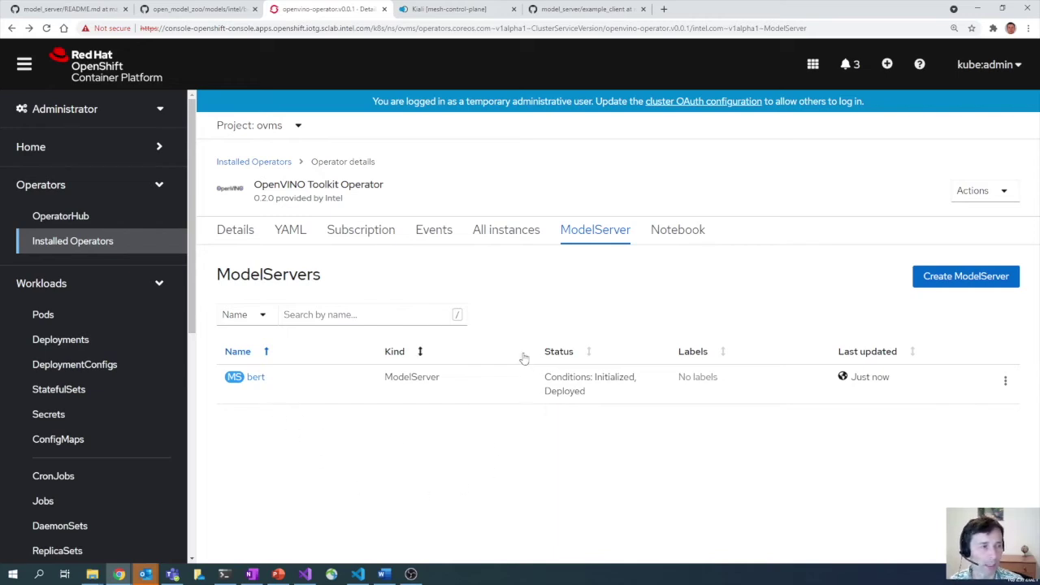
# Step: Show the pods of the ovms project and check the ready containers of the bert-ovms pod
pyautogui.click(81, 317)
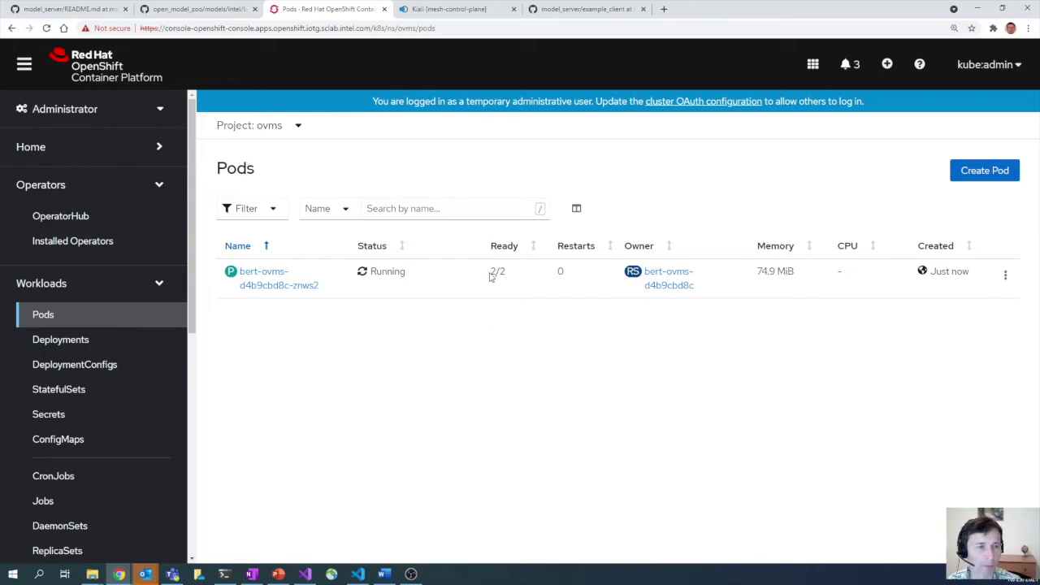
pyautogui.tripleClick(491, 275)
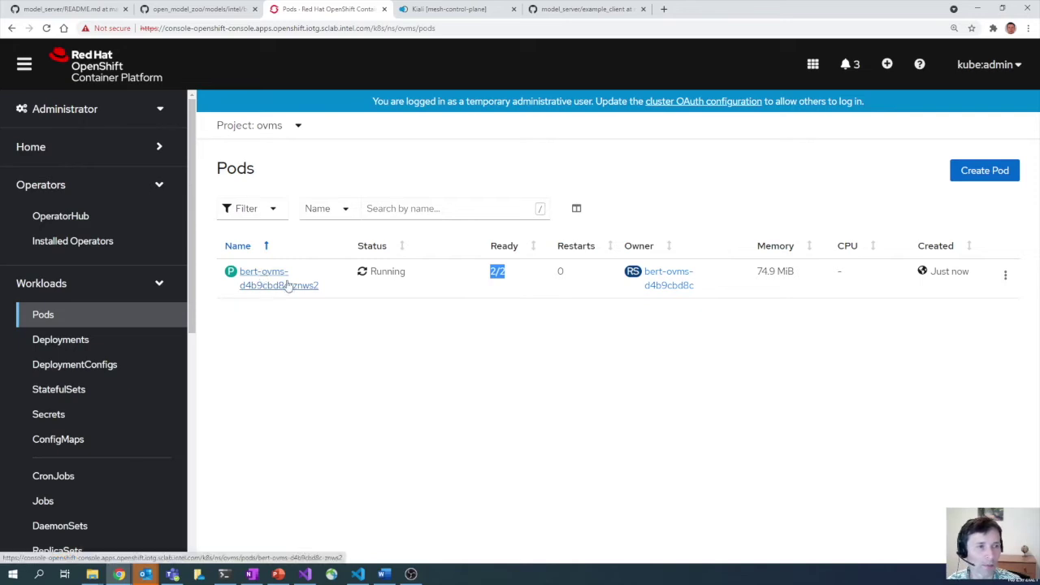
pyautogui.click(491, 273)
pyautogui.moveTo(492, 273); pyautogui.dragTo(511, 273)
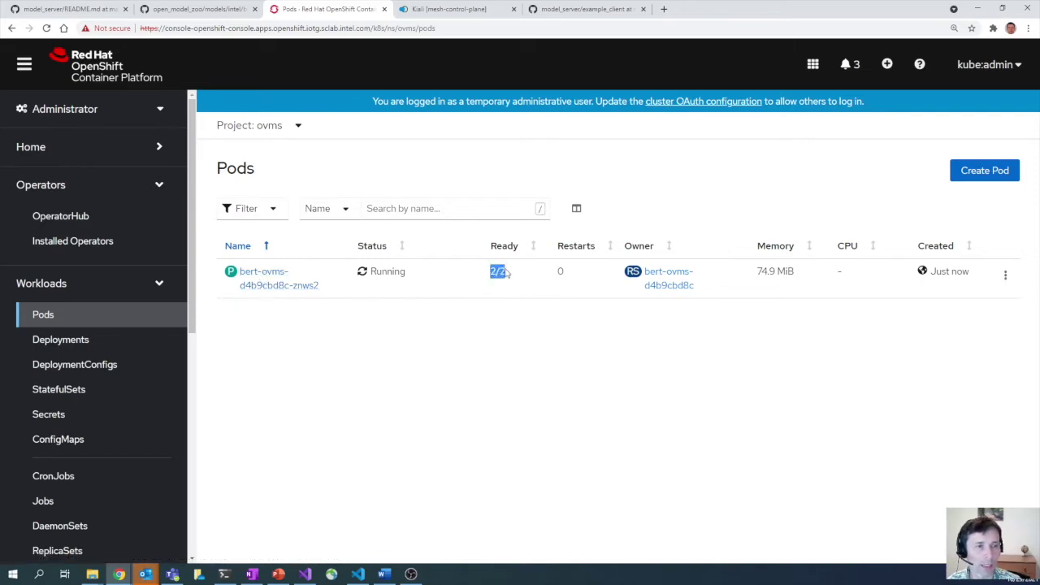
# Step: Open the bert-ovms pod and review the logs of its ovms container
pyautogui.click(277, 283)
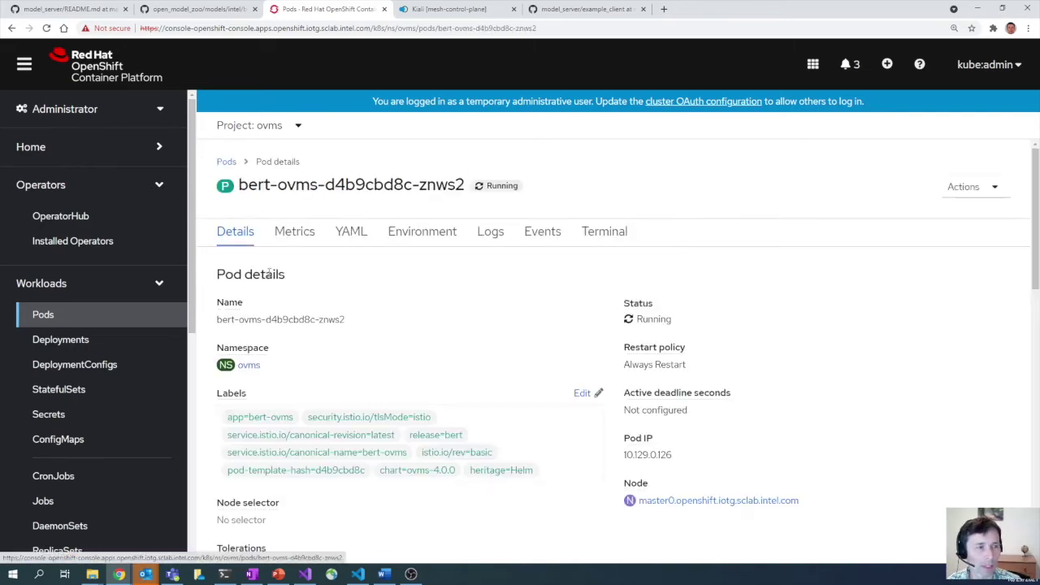
pyautogui.click(491, 233)
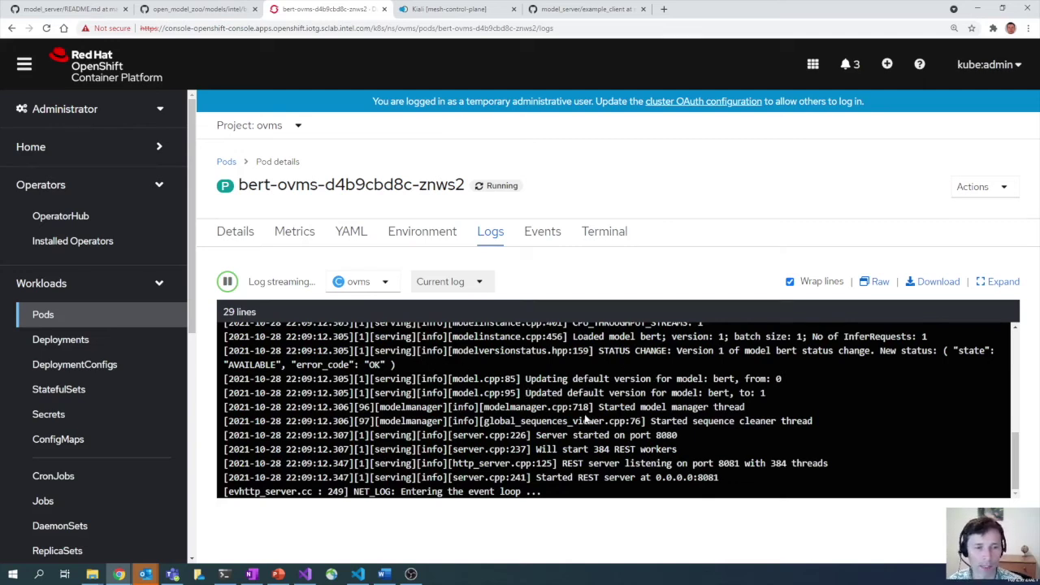
pyautogui.scroll(5, 585, 418)
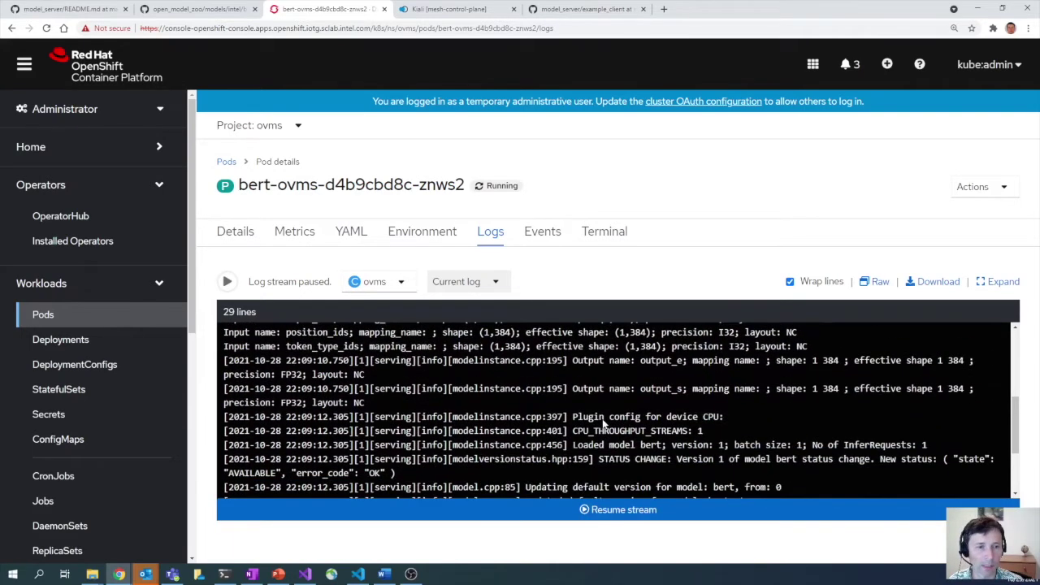
pyautogui.scroll(-3, 604, 423)
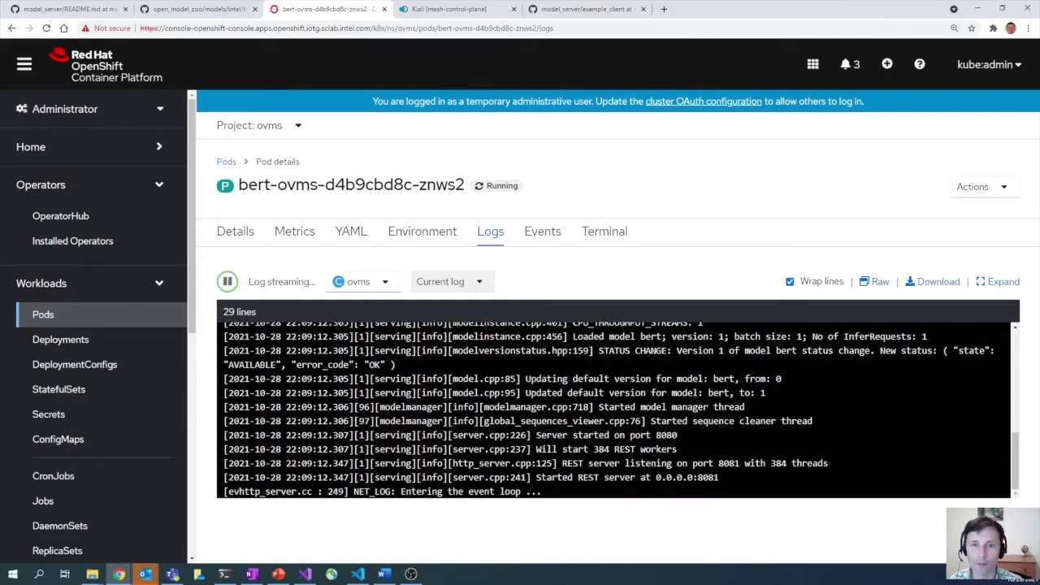
# Step: Show the networking services of the ovms project to check the bert-ovms service
pyautogui.scroll(-1, 94, 366)
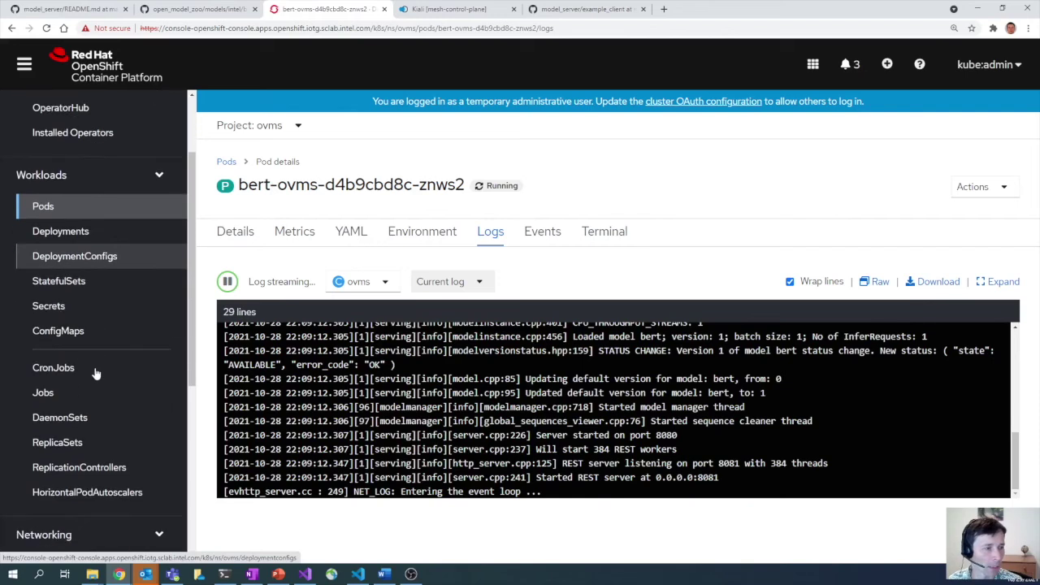
pyautogui.scroll(-2, 114, 455)
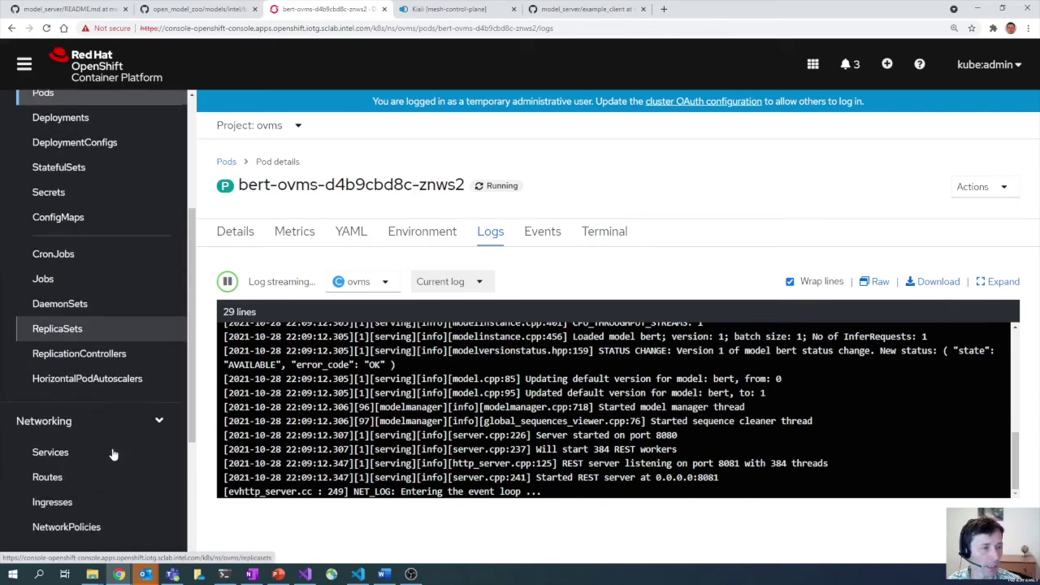
pyautogui.click(51, 403)
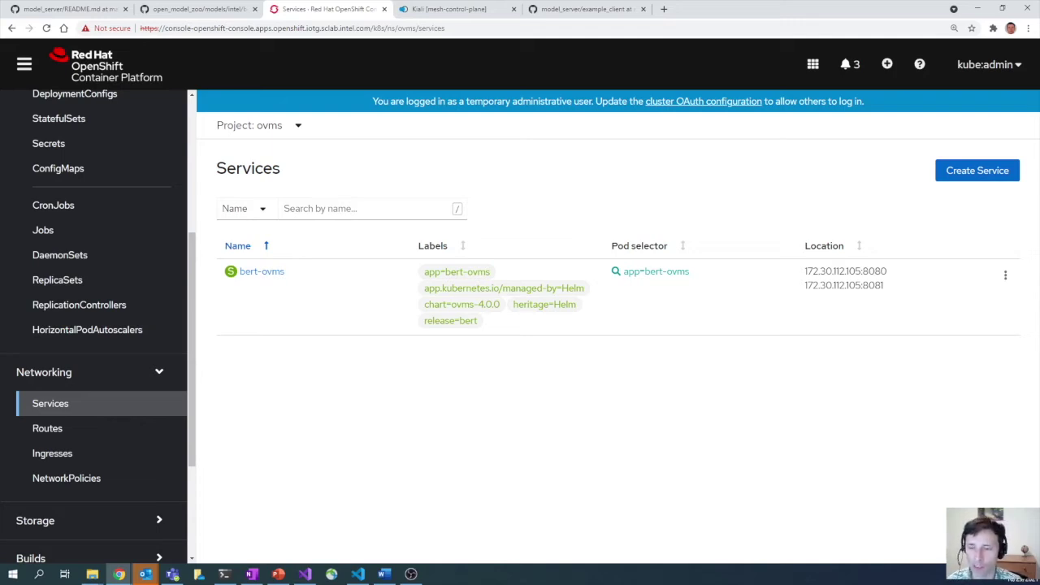
# Step: Switch to the terminal, clear it and display virtual.yaml to review its gateway and virtual service definitions
pyautogui.hotkey('alt', 'Tab')
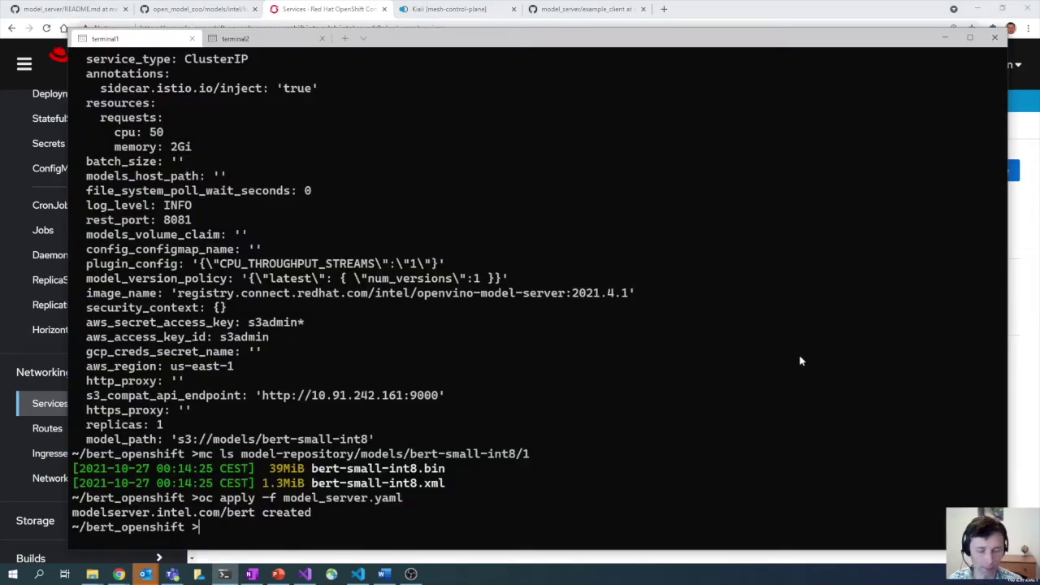
pyautogui.write('clear')
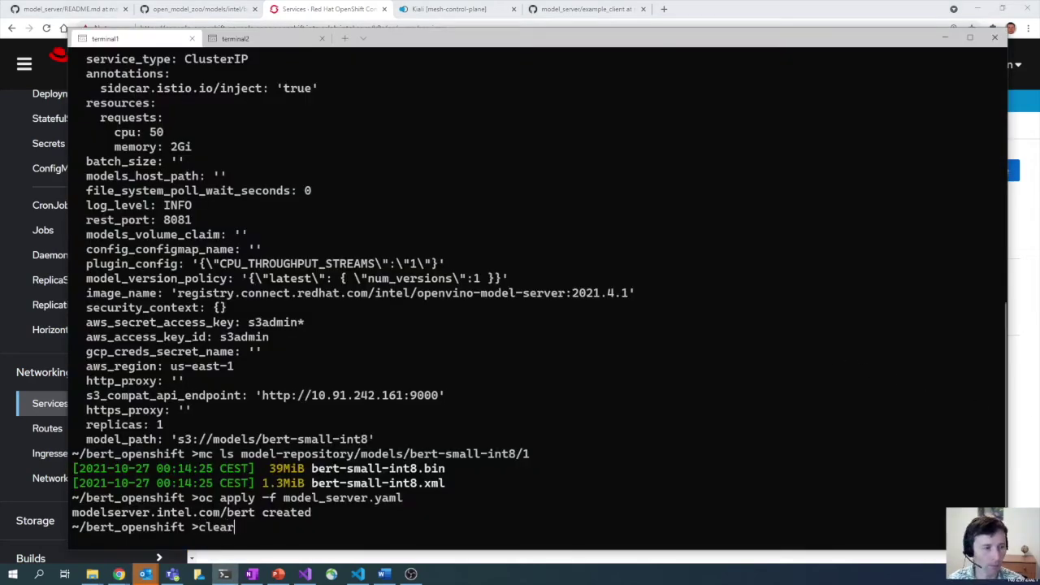
pyautogui.press('Return')
pyautogui.write('cat vir')
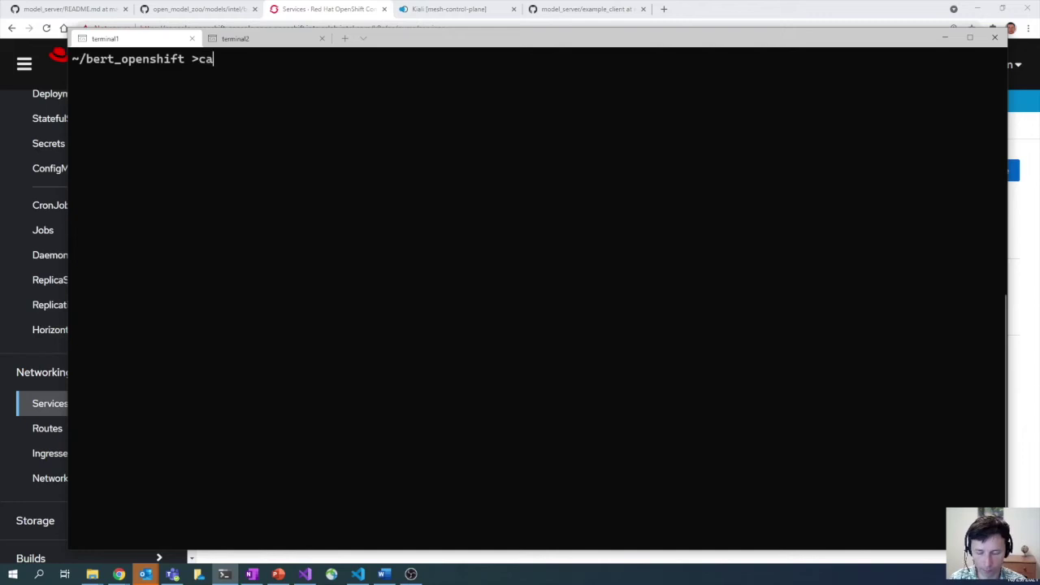
pyautogui.press('Tab')
pyautogui.press('Return')
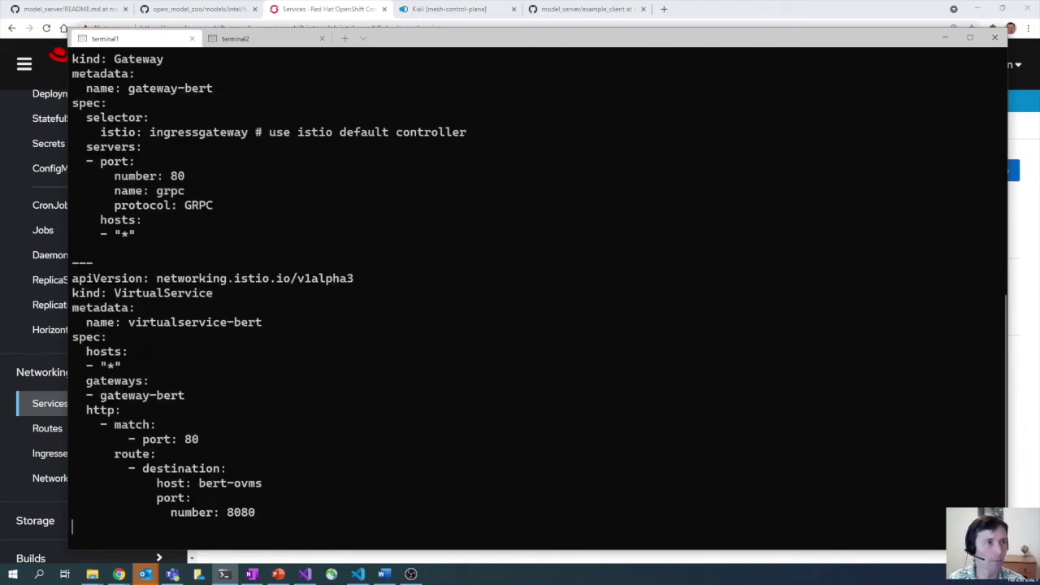
pyautogui.scroll(1, 556, 329)
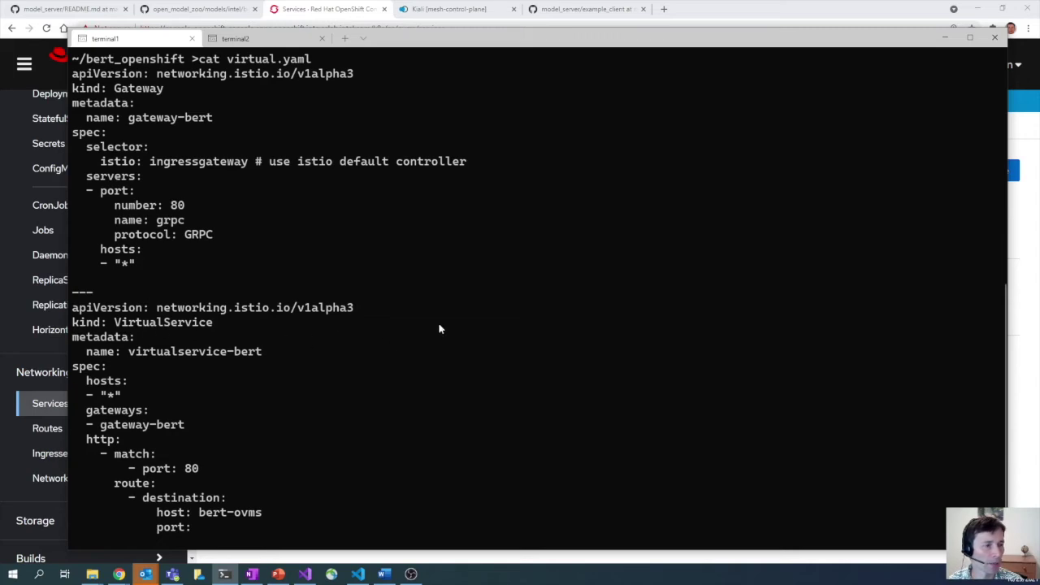
pyautogui.scroll(-1, 438, 328)
# Step: Apply the virtual.yaml manifest to the cluster with oc
pyautogui.write('oc ')
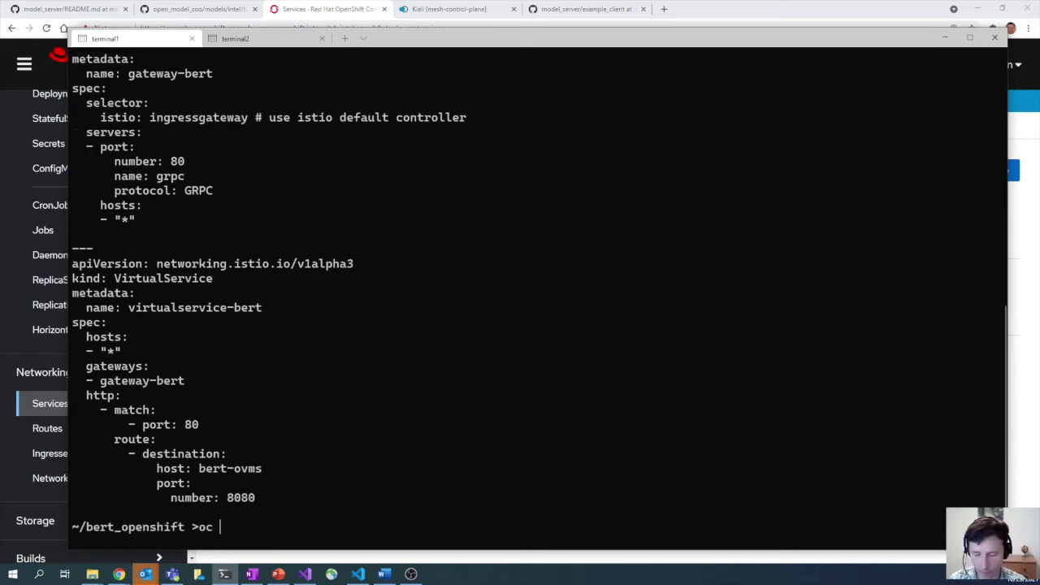
pyautogui.write('apply ')
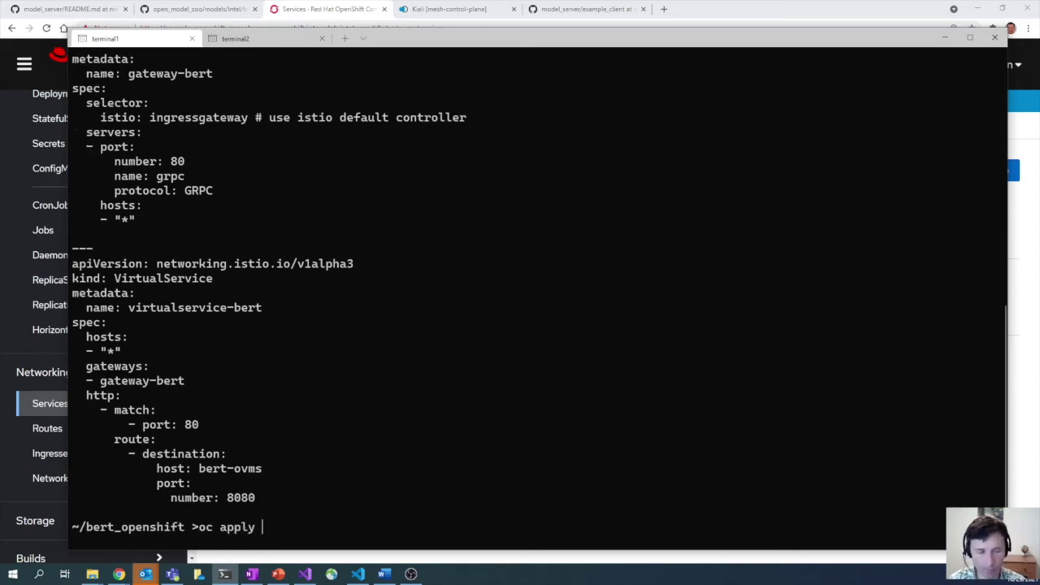
pyautogui.write('-f vi')
pyautogui.press('Tab')
pyautogui.press('Return')
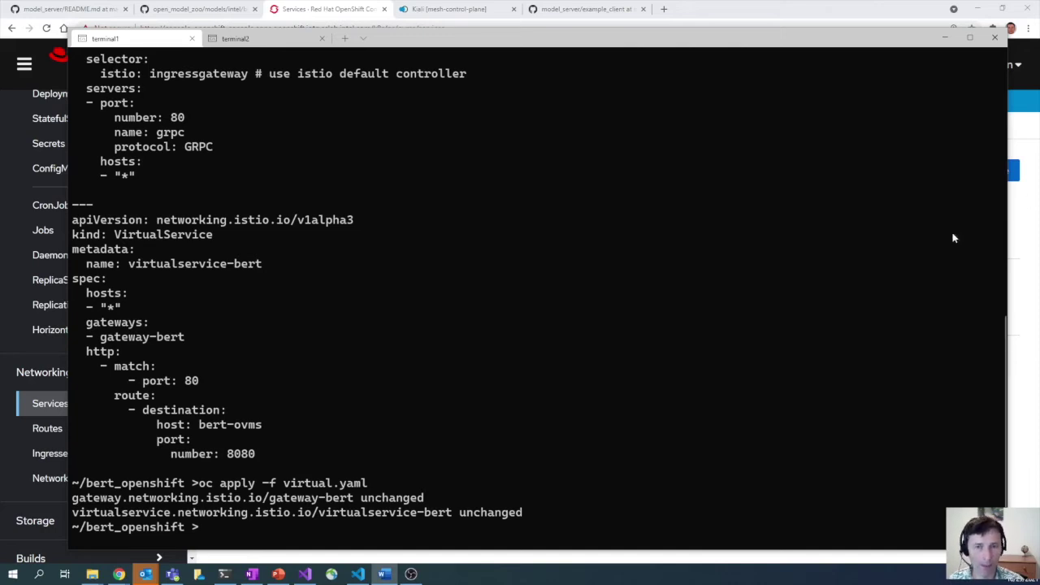
# Step: Query the istio-ingressgateway service in the mesh-control-plane namespace for the node port mapped to port 80, and list the cluster nodes
pyautogui.click(694, 372)
pyautogui.write('oc get service -n mesh-control-plane istio-ingressgateway')
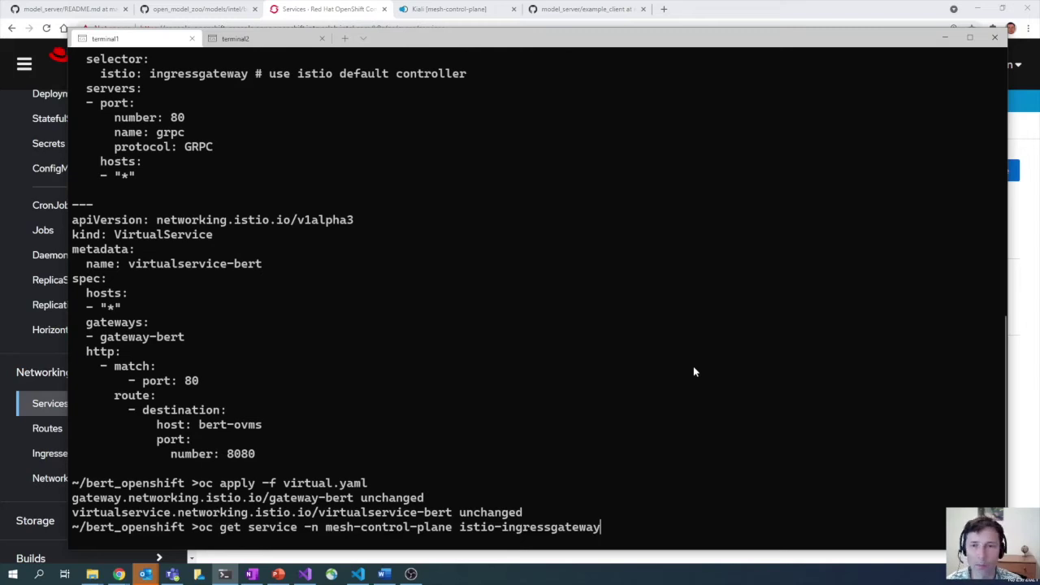
pyautogui.press('Return')
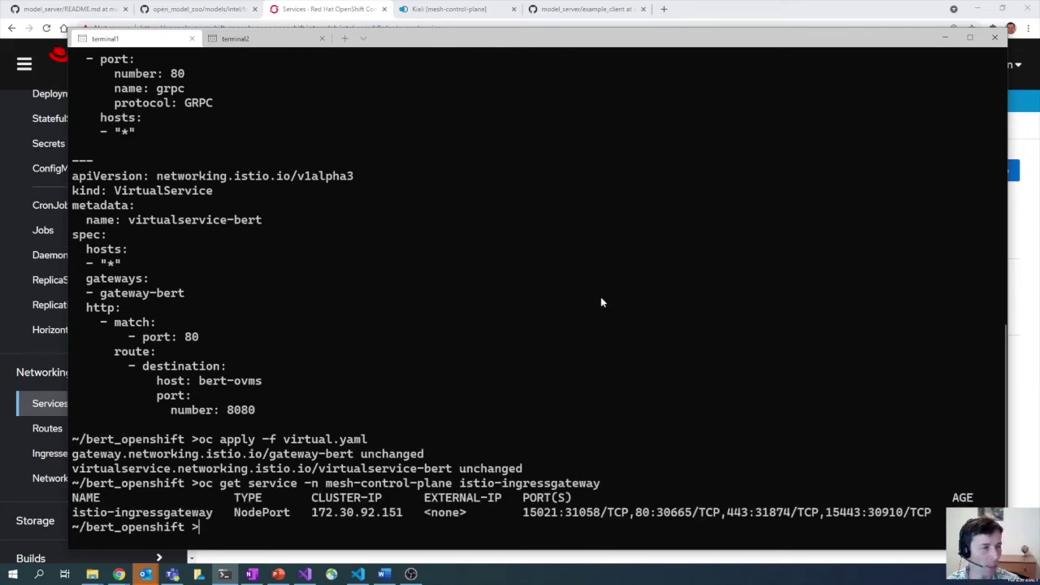
pyautogui.moveTo(656, 514); pyautogui.dragTo(692, 514)
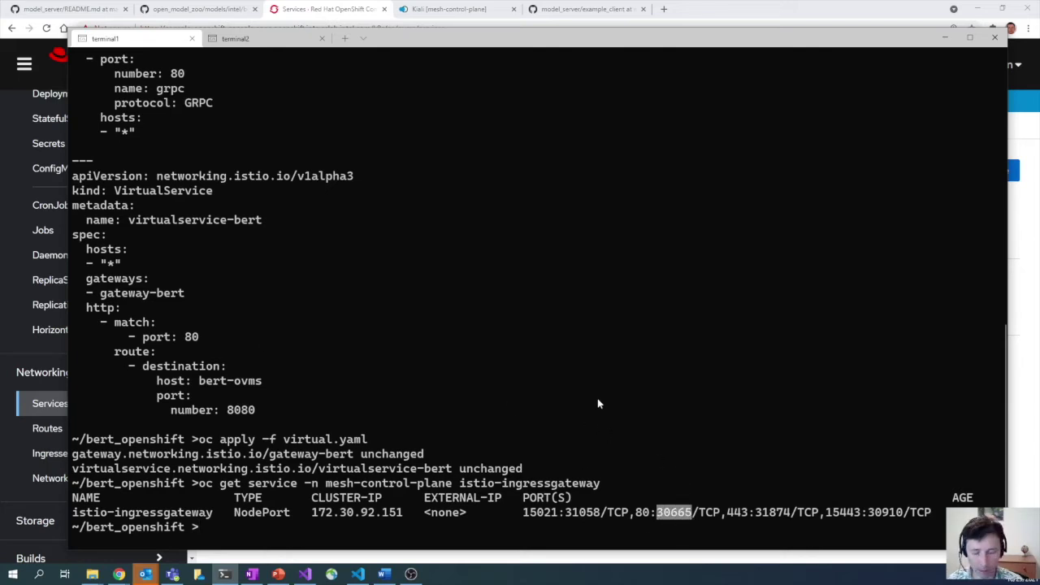
pyautogui.write('oc get node')
pyautogui.press('Return')
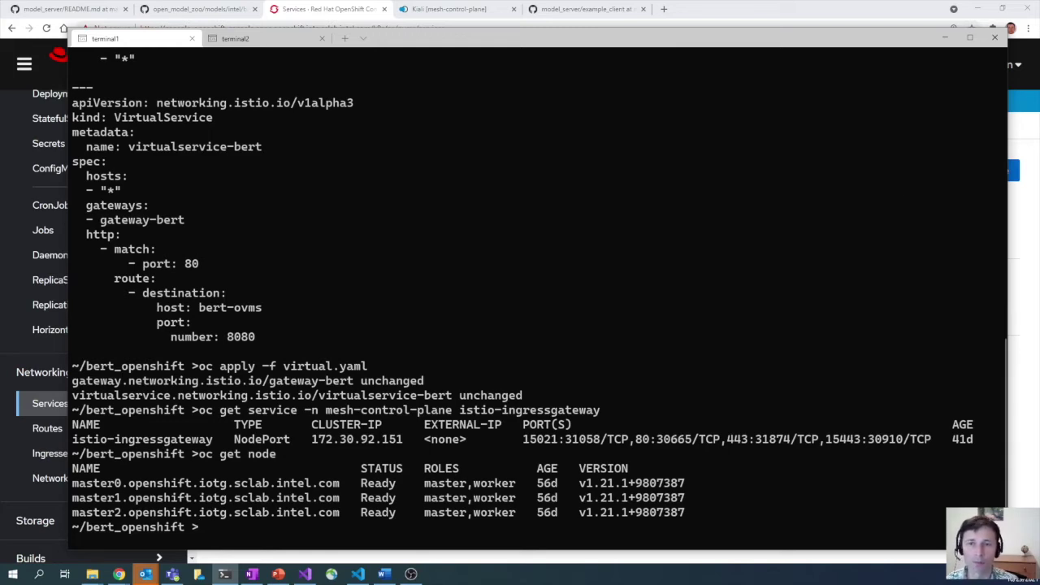
# Step: In terminal2, try to query the bert model's metadata with get_serving_meta.py, using gRPC address master0.openshift.iotg.sclab.intel.com and port 30665
pyautogui.click(248, 39)
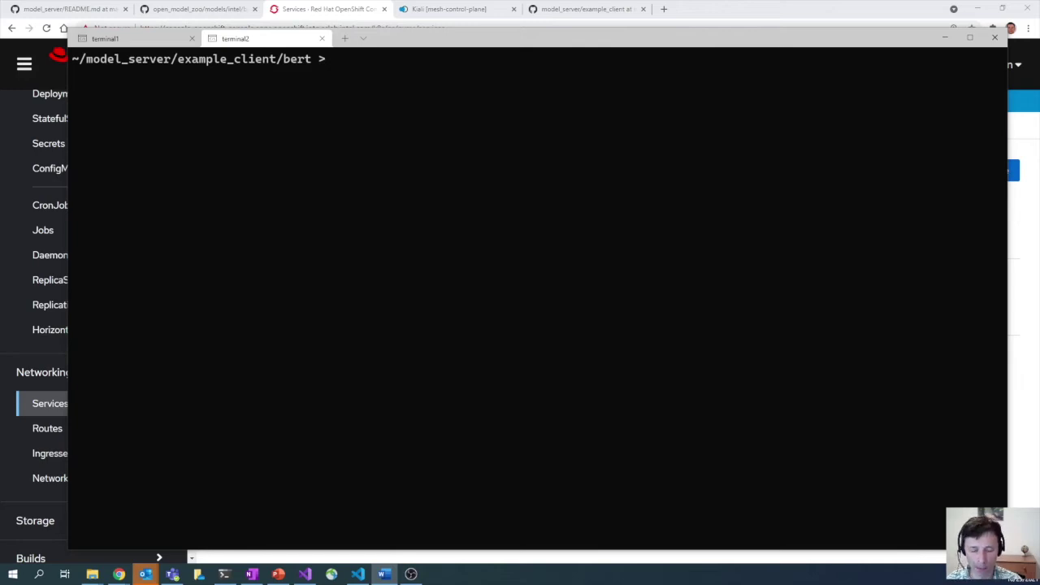
pyautogui.click(614, 205)
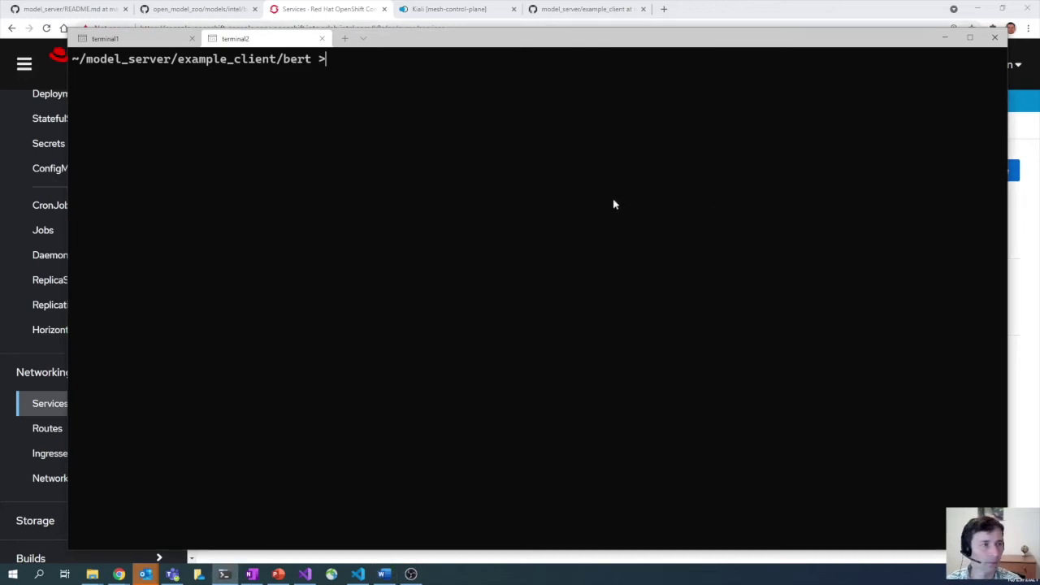
pyautogui.write('python get_serving_meta.py --grpc_address master0.openshift.iotg.sclab.intel.com --grpc_port 30665 --model_name bert')
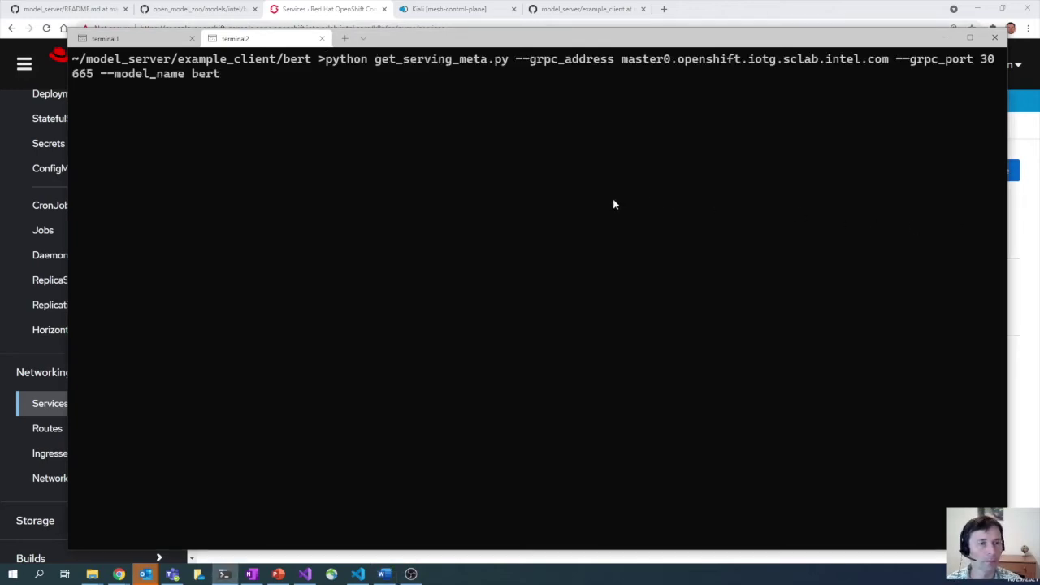
pyautogui.moveTo(622, 63); pyautogui.dragTo(837, 60)
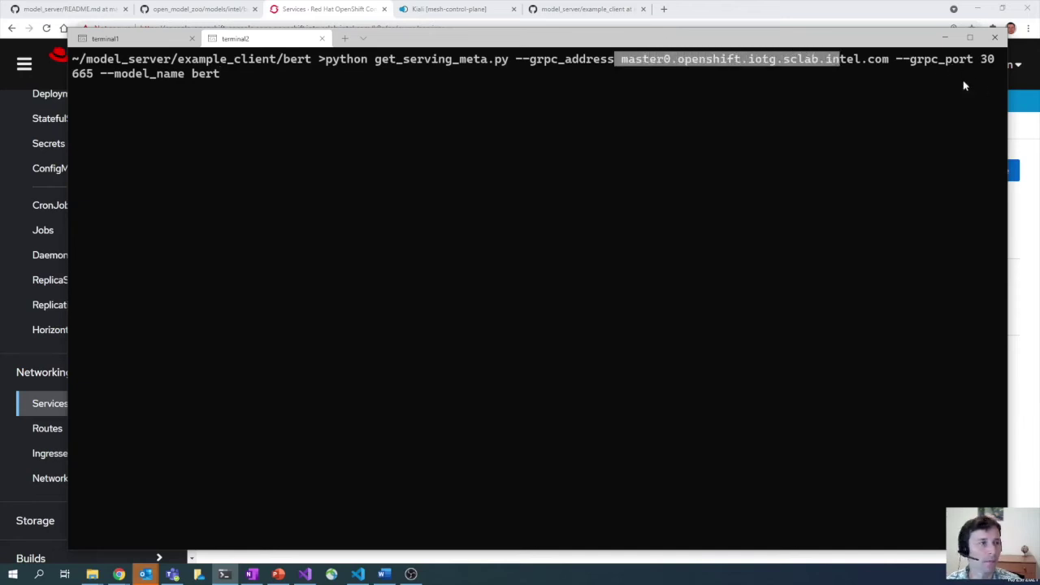
pyautogui.click(247, 171)
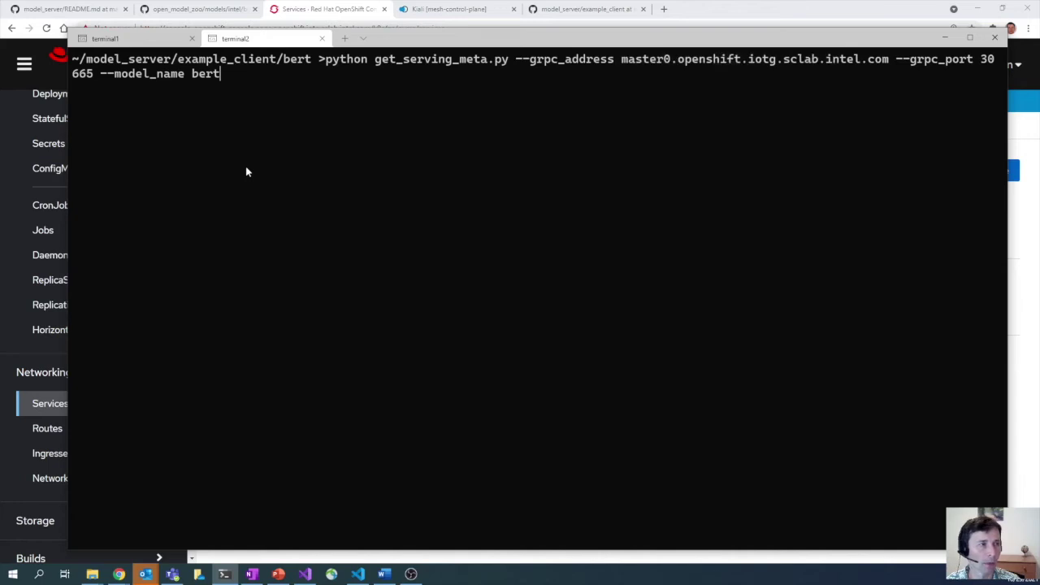
pyautogui.press('Return')
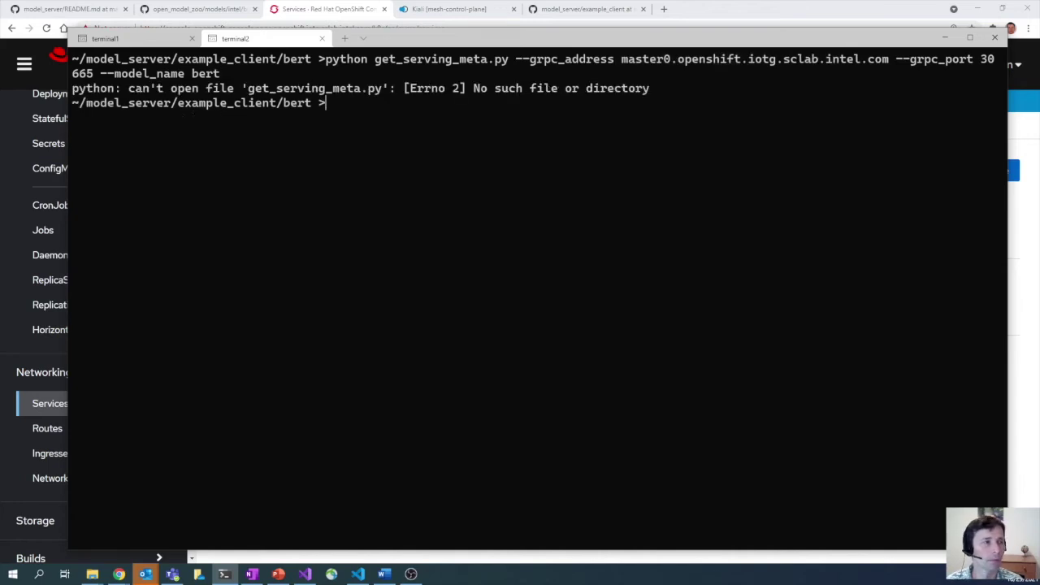
# Step: Move up to the example_client folder, rerun the get_serving_meta.py query there, and highlight the inputs and outputs metadata
pyautogui.write('cd ..')
pyautogui.press('Return')
pyautogui.write('cd ..')
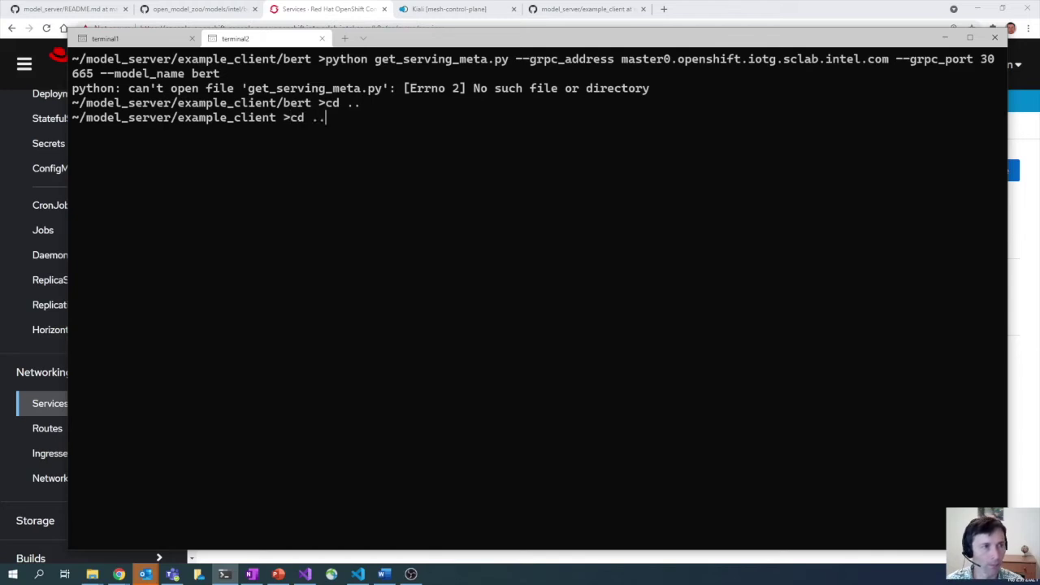
pyautogui.press('Up')
pyautogui.press('Up')
pyautogui.press('Return')
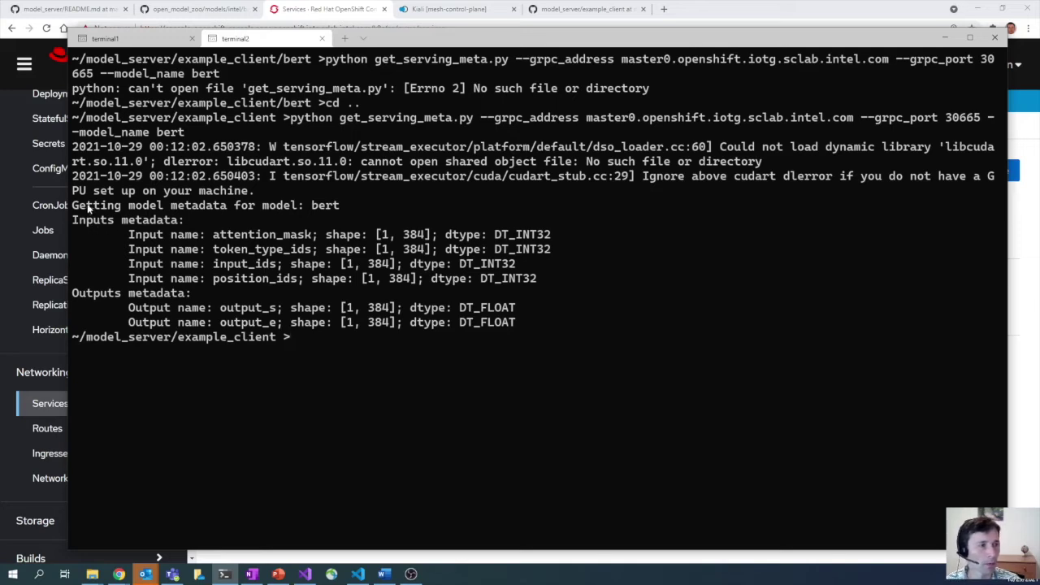
pyautogui.moveTo(79, 219); pyautogui.dragTo(523, 279)
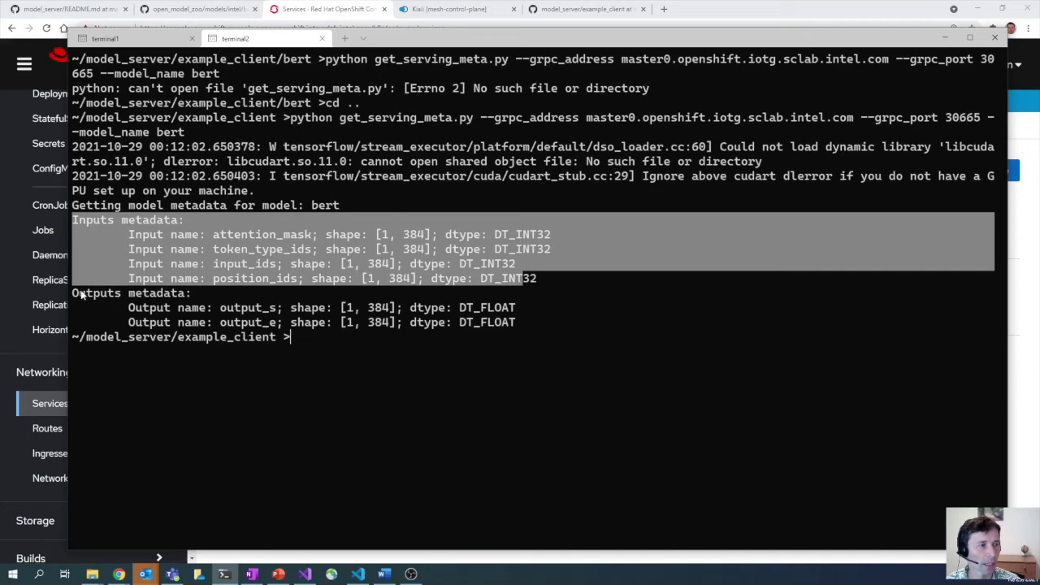
pyautogui.moveTo(73, 294); pyautogui.dragTo(529, 331)
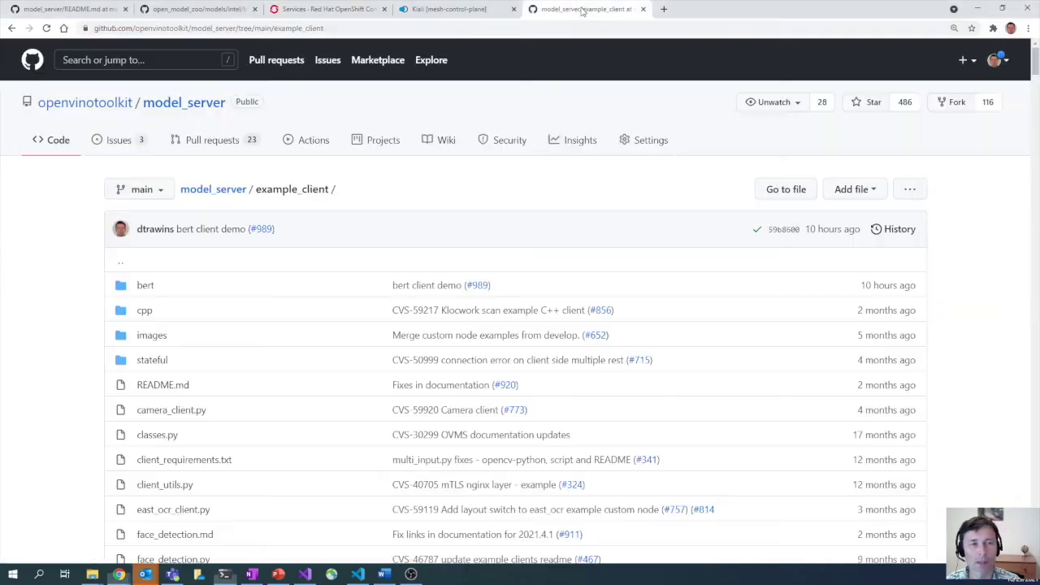
# Step: Switch to the browser and open the bert folder of the model_server example_client directory on GitHub
pyautogui.click(583, 11)
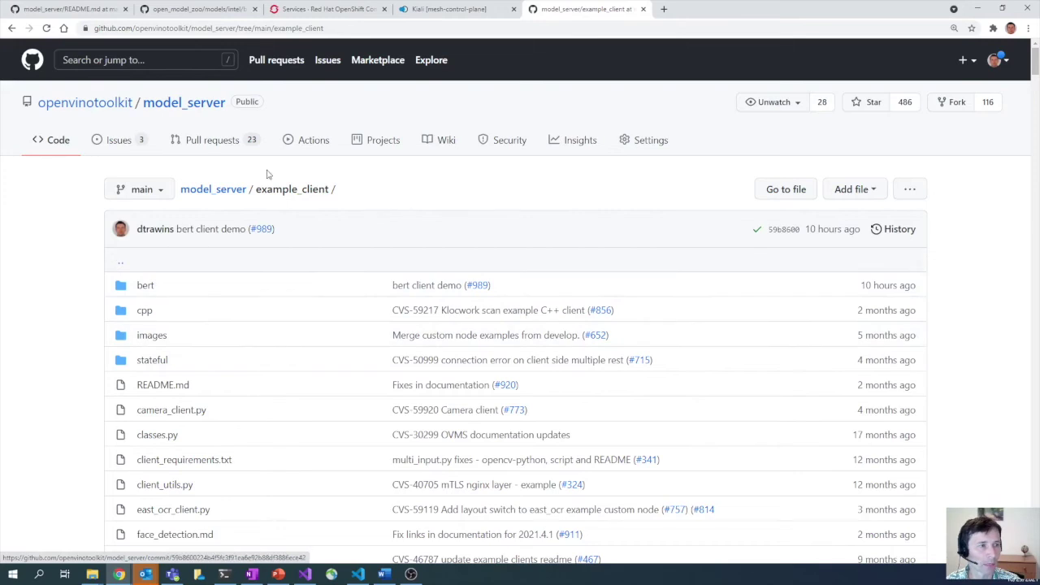
pyautogui.click(147, 287)
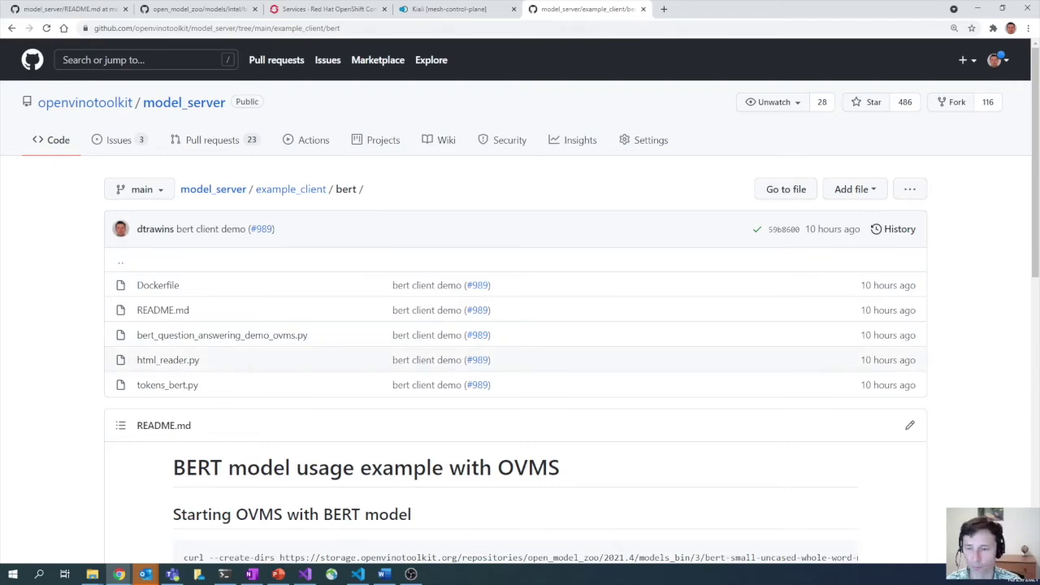
# Step: Back in the terminal's bert folder, display the help of bert_question_answering_demo_ovms.py and highlight its input URL and question options
pyautogui.hotkey('alt', 'Tab')
pyautogui.click(480, 368)
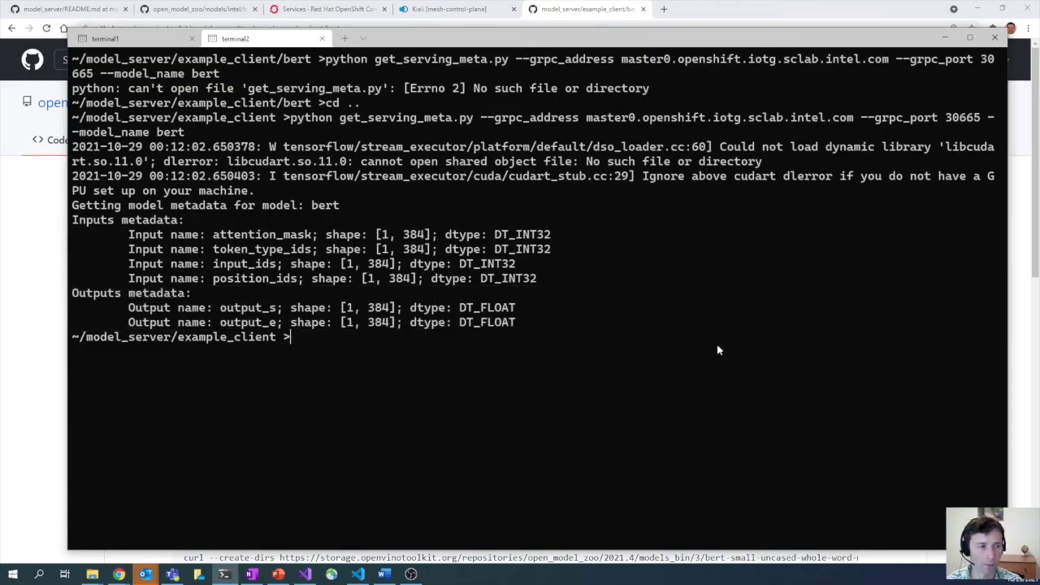
pyautogui.write('cd bert/')
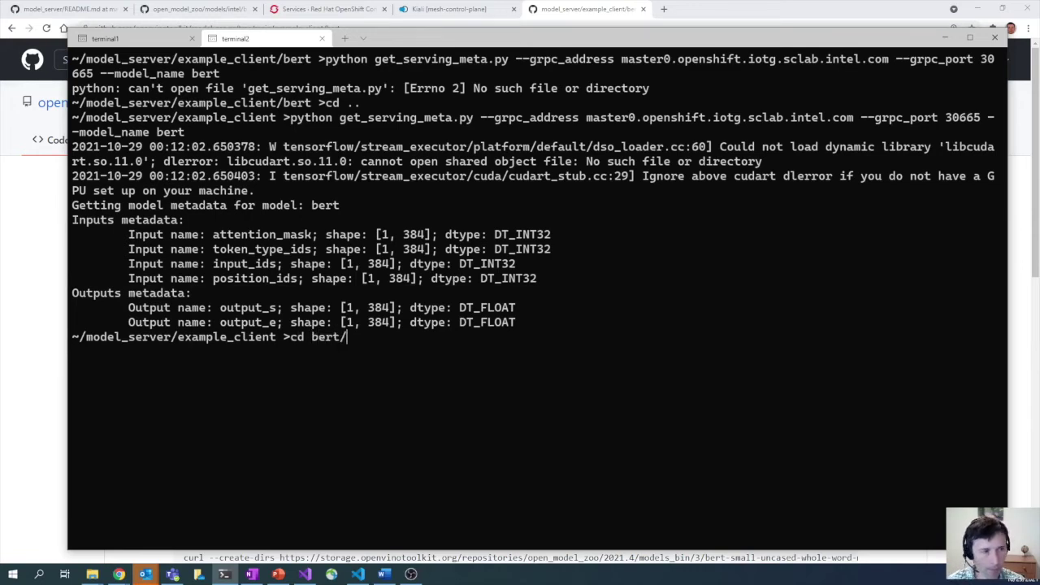
pyautogui.press('Return')
pyautogui.write('pyth')
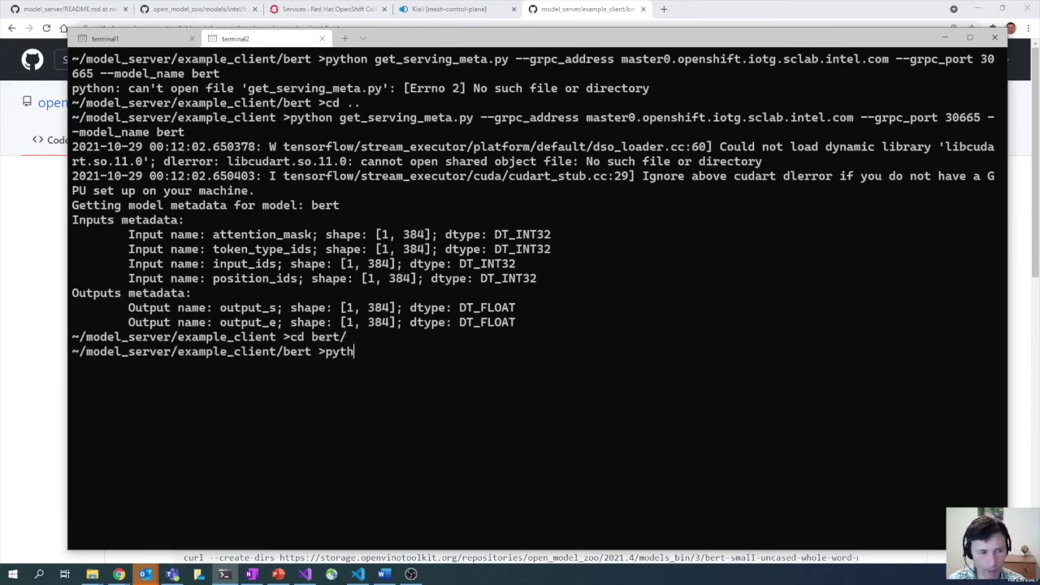
pyautogui.write('on be')
pyautogui.press('Tab')
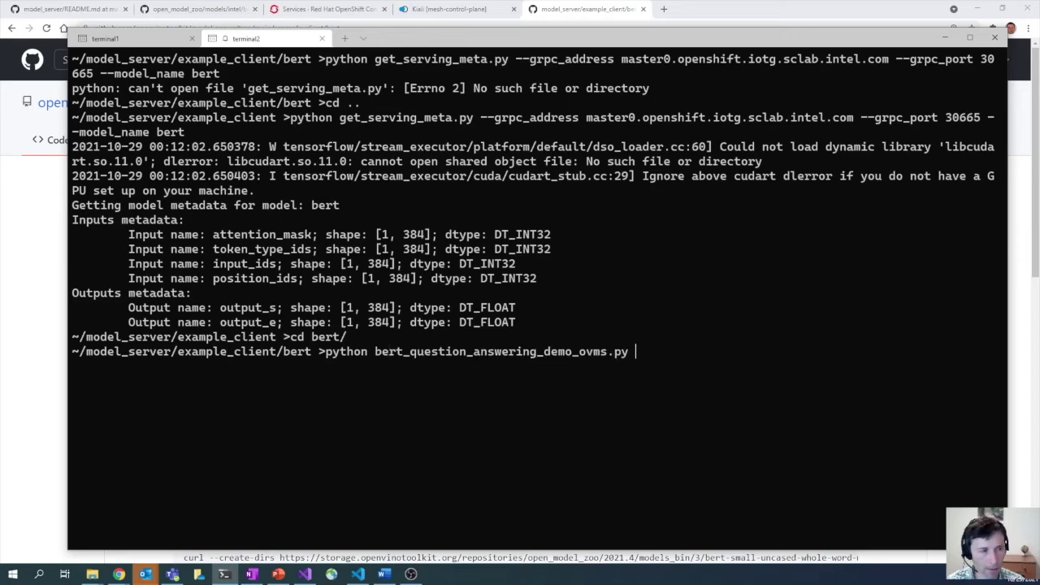
pyautogui.write('--help')
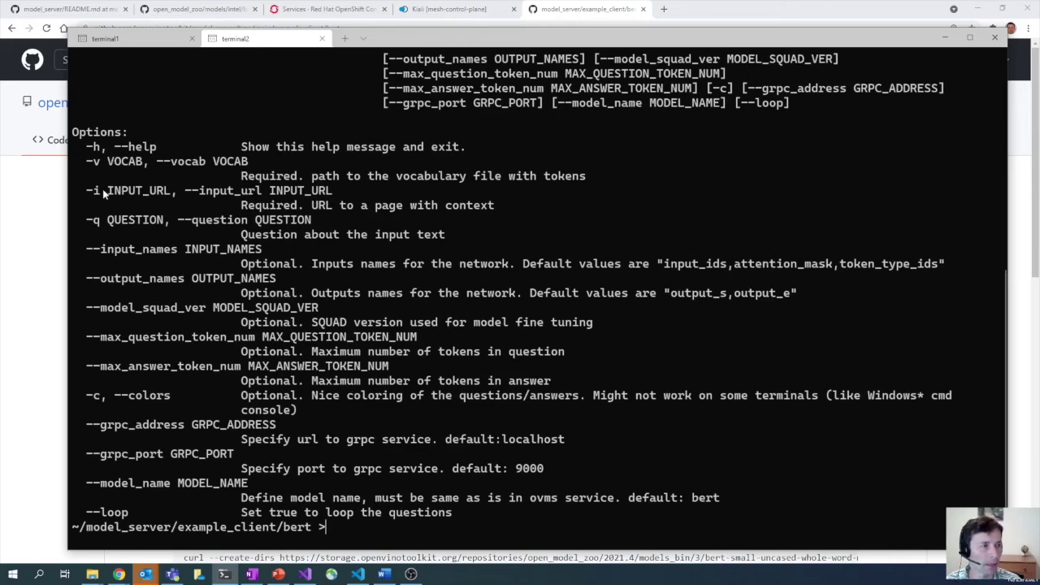
pyautogui.moveTo(86, 192); pyautogui.dragTo(330, 195)
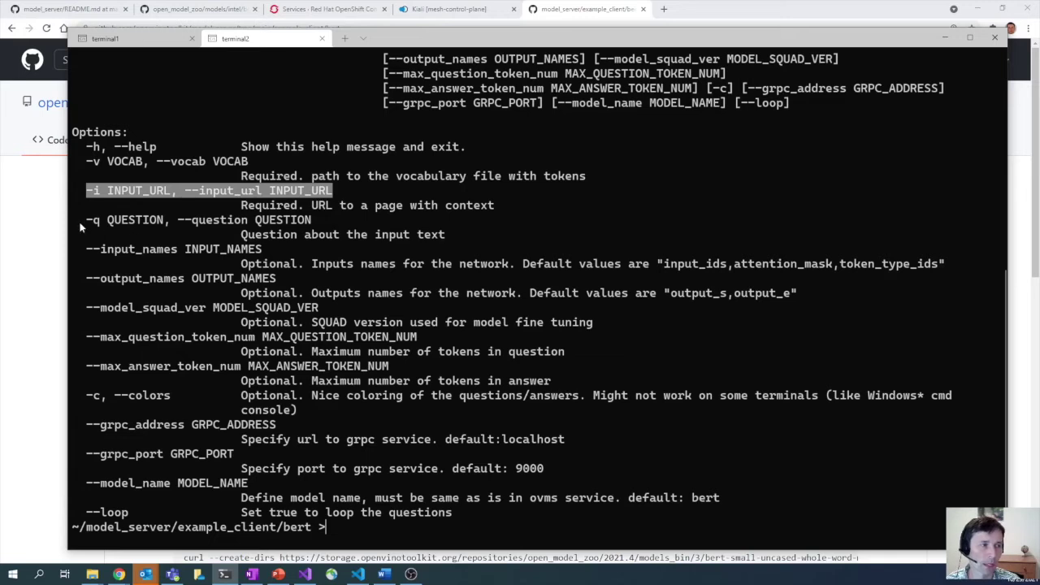
pyautogui.moveTo(87, 225); pyautogui.dragTo(318, 222)
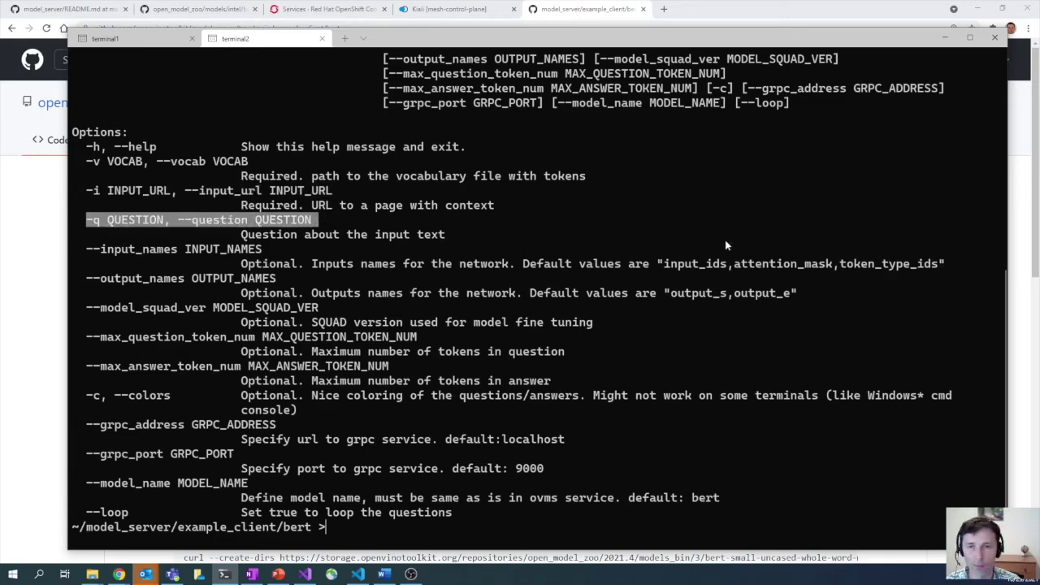
# Step: Clear the help output from the terminal
pyautogui.hotkey('alt', 'Tab')
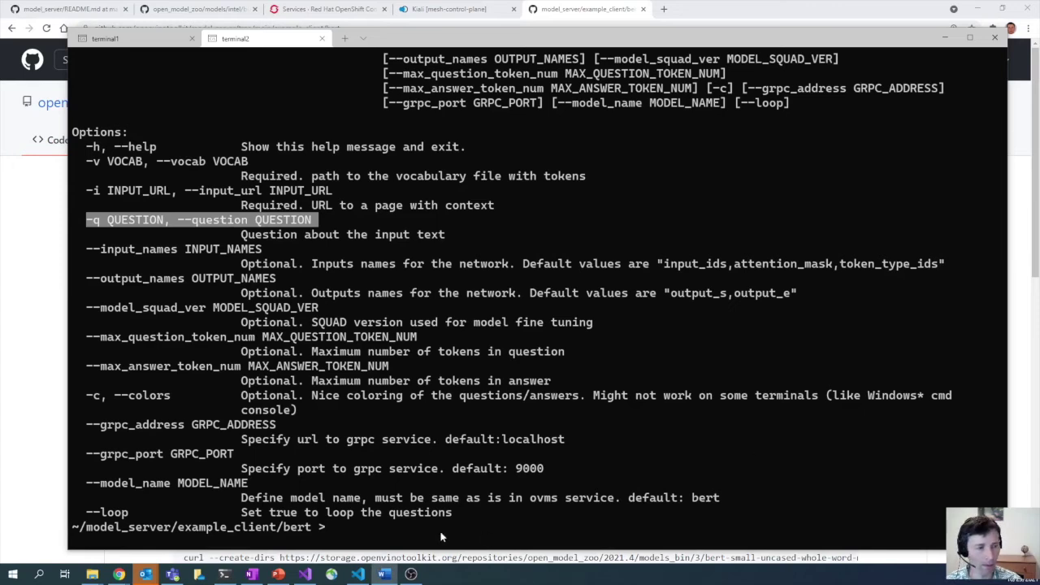
pyautogui.click(409, 526)
pyautogui.write('cl')
pyautogui.press('BackSpace')
pyautogui.press('BackSpace')
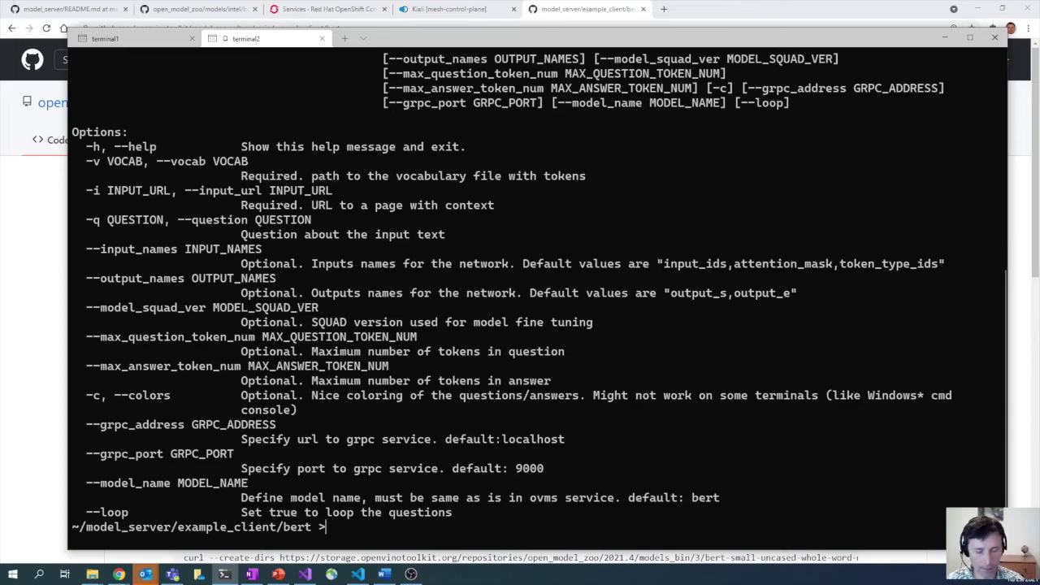
pyautogui.write('clear')
pyautogui.press('Return')
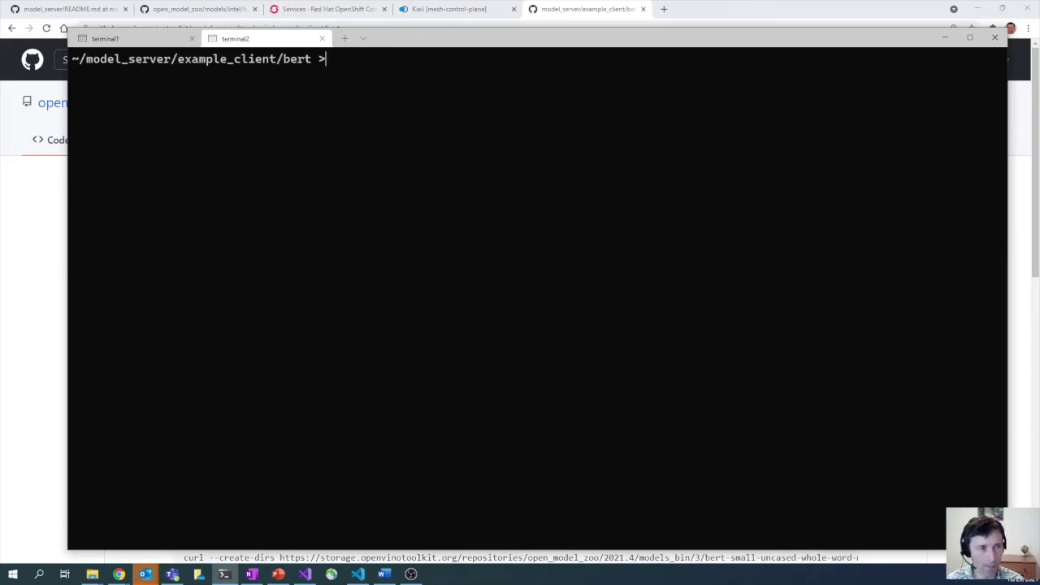
# Step: Run bert_question_answering_demo_ovms.py against master0.openshift.iotg.sclab.intel.com:30665 with the four input names, vocab.txt, Wikipedia's BERT_(language_model) page and question "what is bert"
pyautogui.write('python bert_question_answering_demo_ovms.py --grpc_address master0.openshift.iotg.sclab.intel.com --grpc_port 30665 --input_names attention_mask,input_ids,position_ids,token_type_ids -v vocab.txt  -i "https://en.wikipedia.org/wiki/BERT_(language_model)" --question "what is bert"')
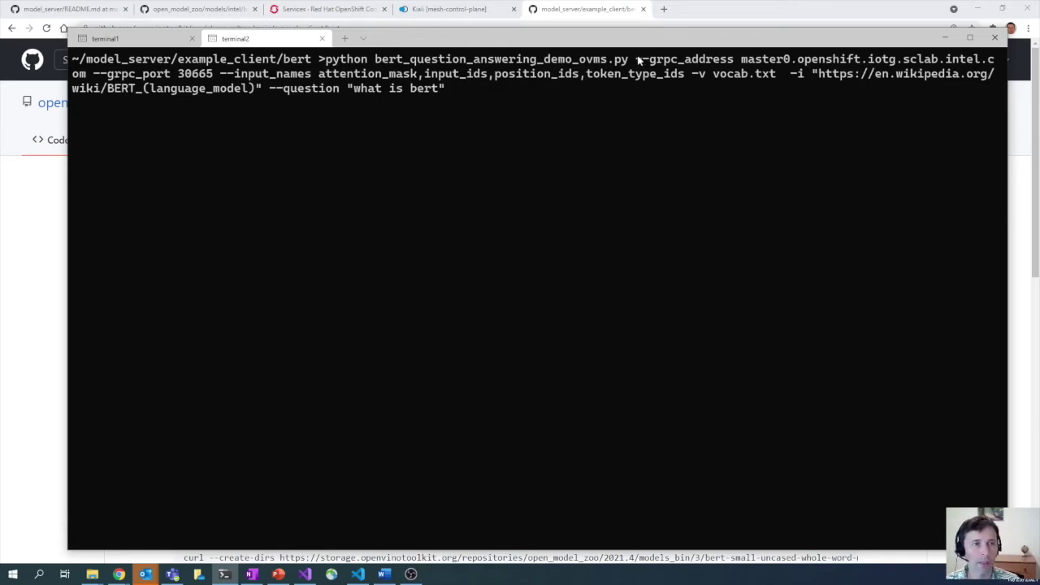
pyautogui.moveTo(637, 63); pyautogui.dragTo(973, 62)
pyautogui.moveTo(221, 78); pyautogui.dragTo(681, 77)
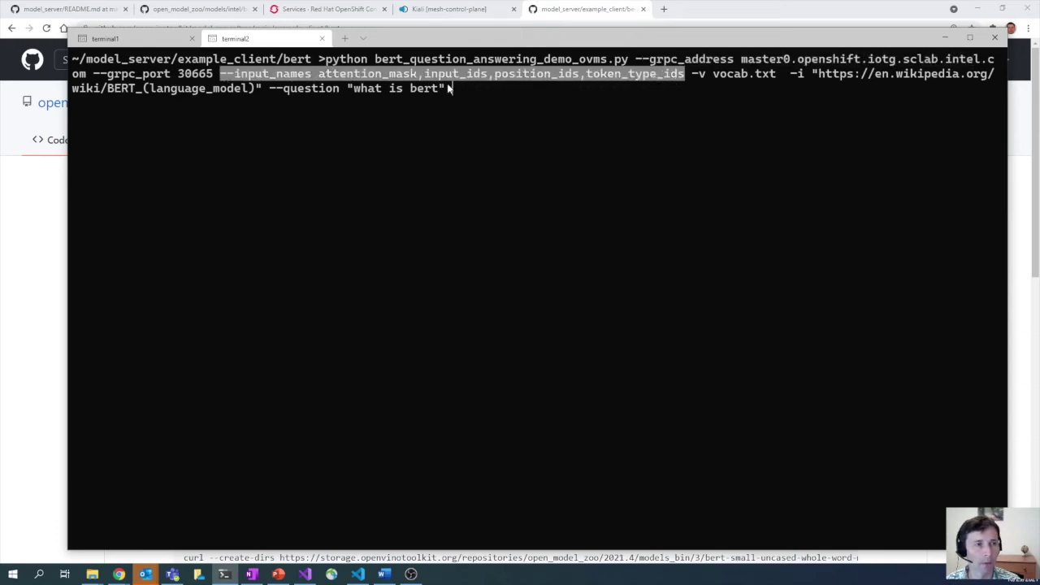
pyautogui.moveTo(689, 78); pyautogui.dragTo(776, 77)
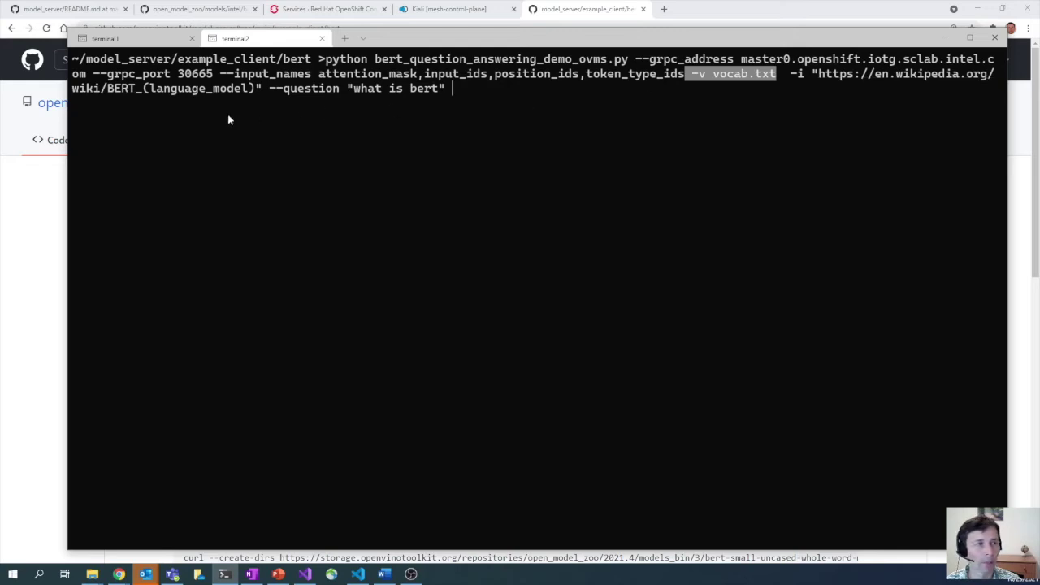
pyautogui.click(476, 92)
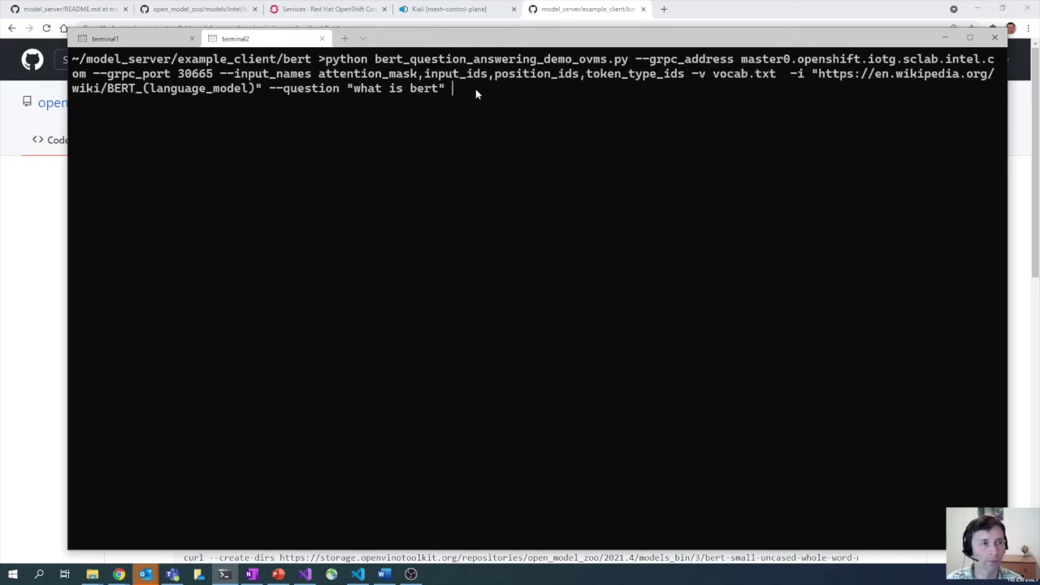
pyautogui.press('Return')
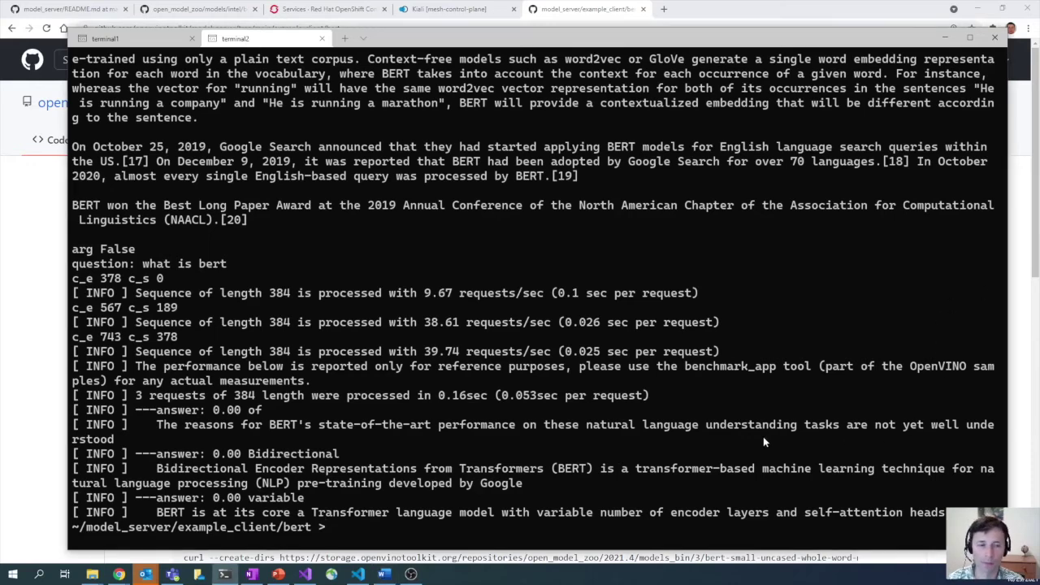
# Step: Rerun the same question-answering client command with the --loop option to send requests continuously
pyautogui.press('Up')
pyautogui.write('--loop')
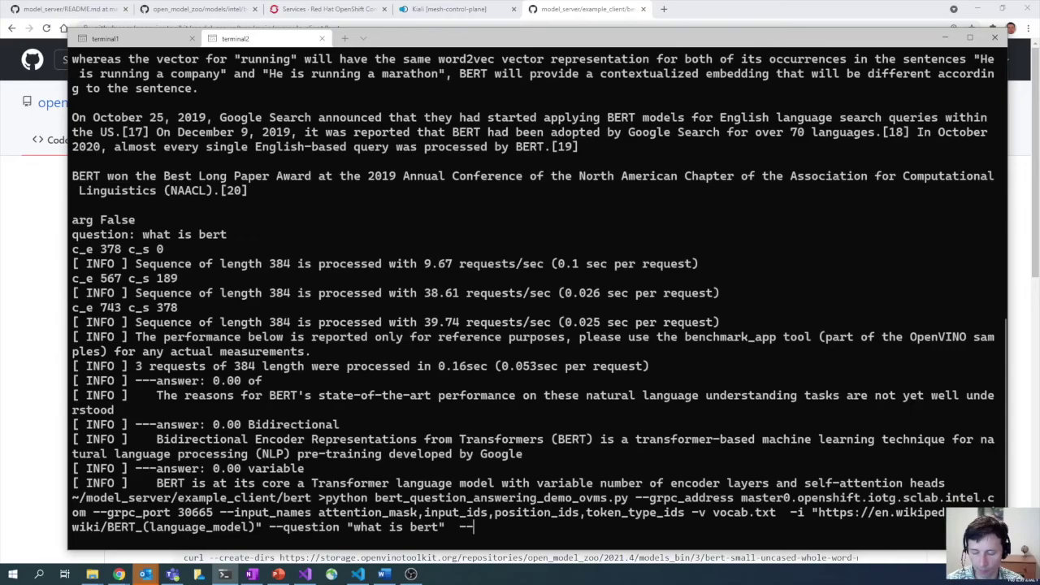
pyautogui.press('Return')
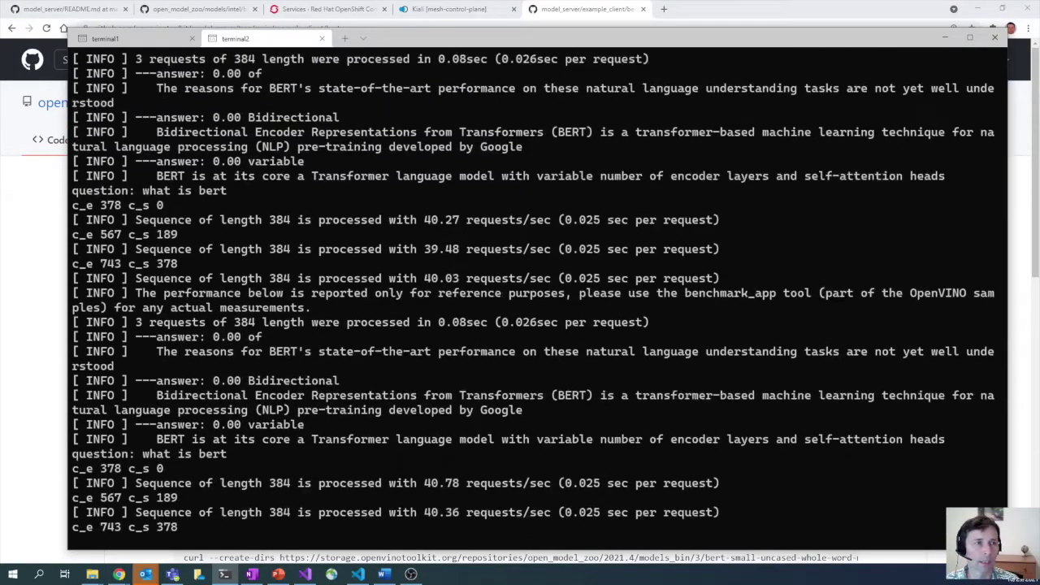
# Step: Switch to Kiali and open the bert-ovms workload's inbound metrics to examine the request volume and duration
pyautogui.click(434, 12)
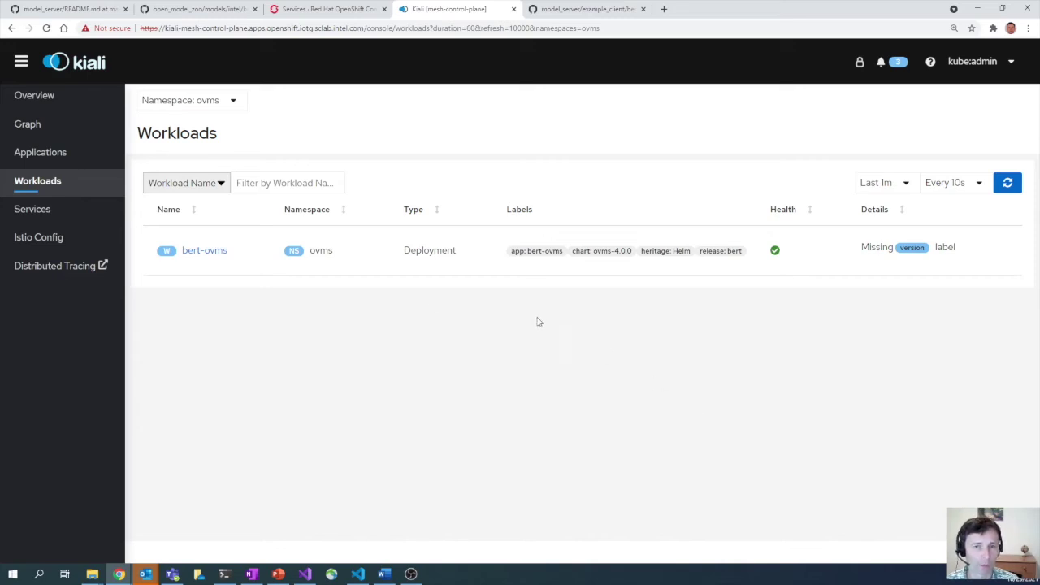
pyautogui.click(205, 253)
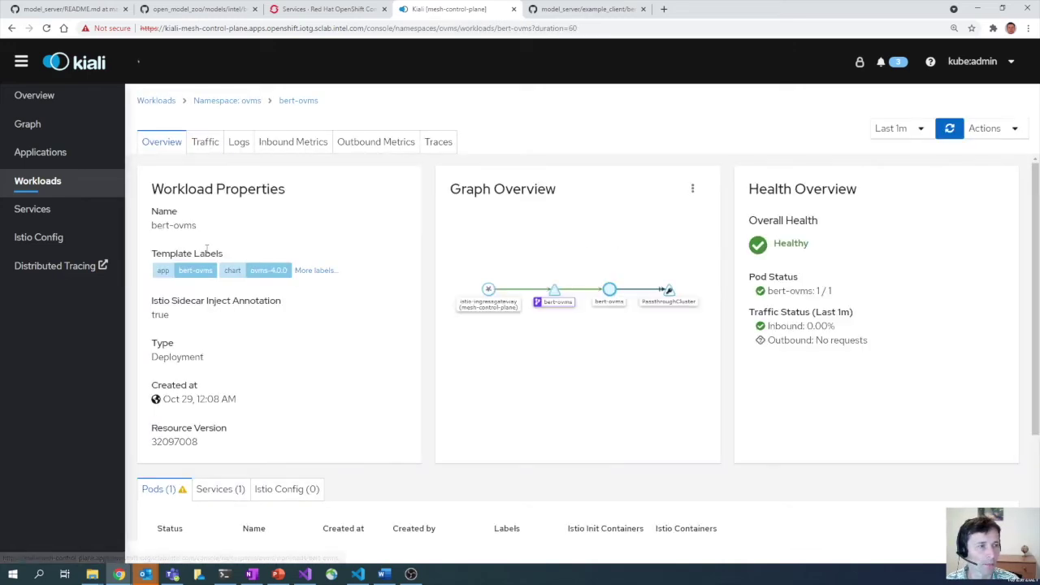
pyautogui.click(279, 146)
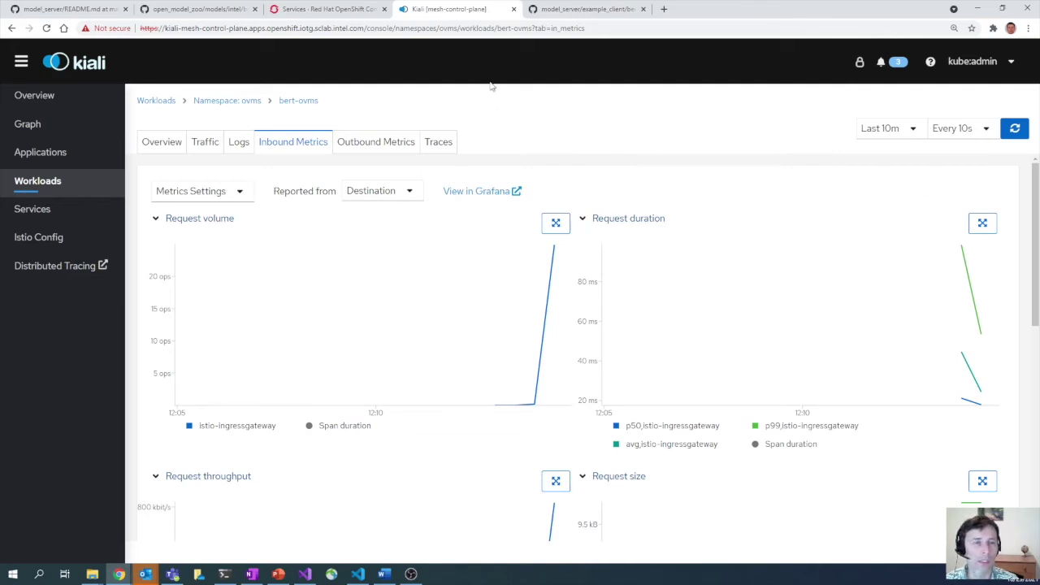
# Step: Return to the model_server repository on GitHub and go up to the example_client folder to view the other client examples
pyautogui.click(587, 9)
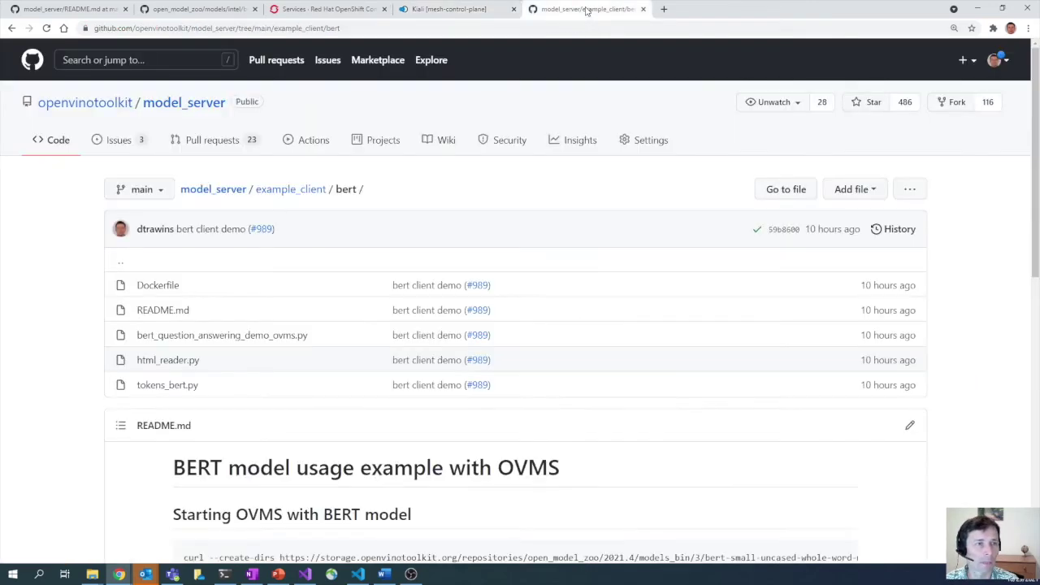
pyautogui.click(296, 190)
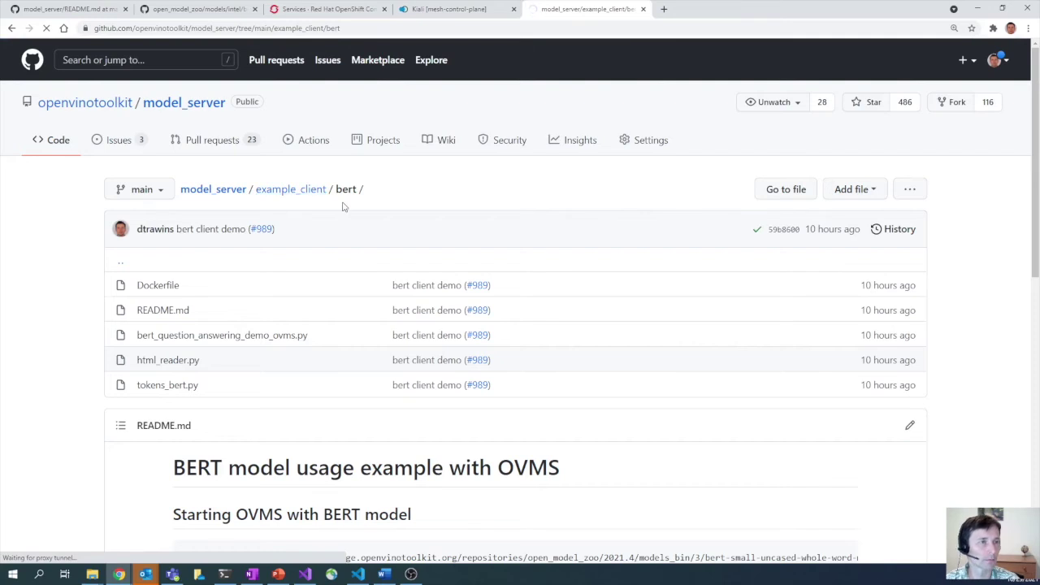
pyautogui.click(290, 192)
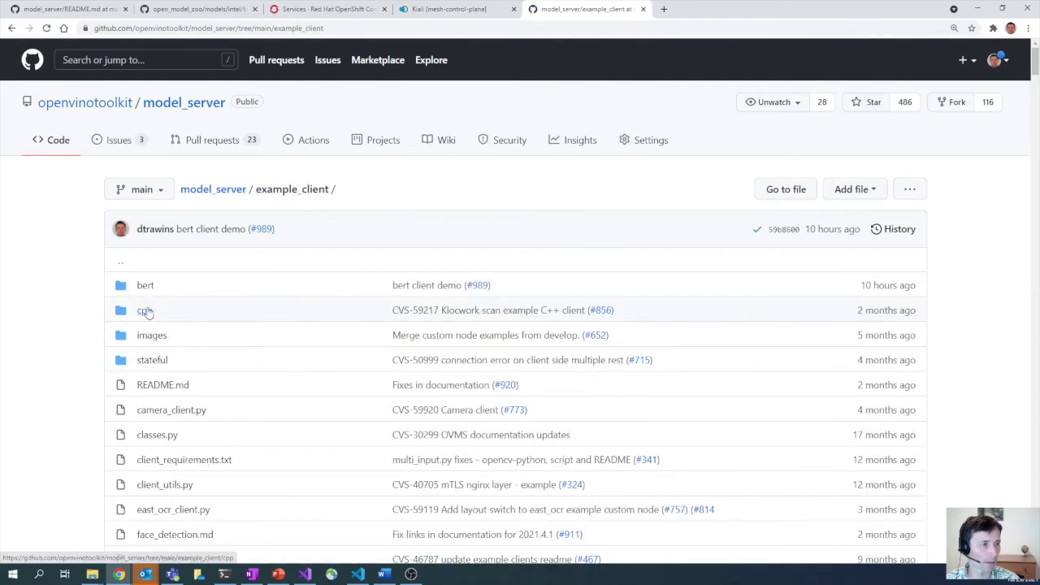
# Step: Open the cpp client example folder on GitHub, and stop the looping BERT question-answering client in the terminal
pyautogui.click(145, 312)
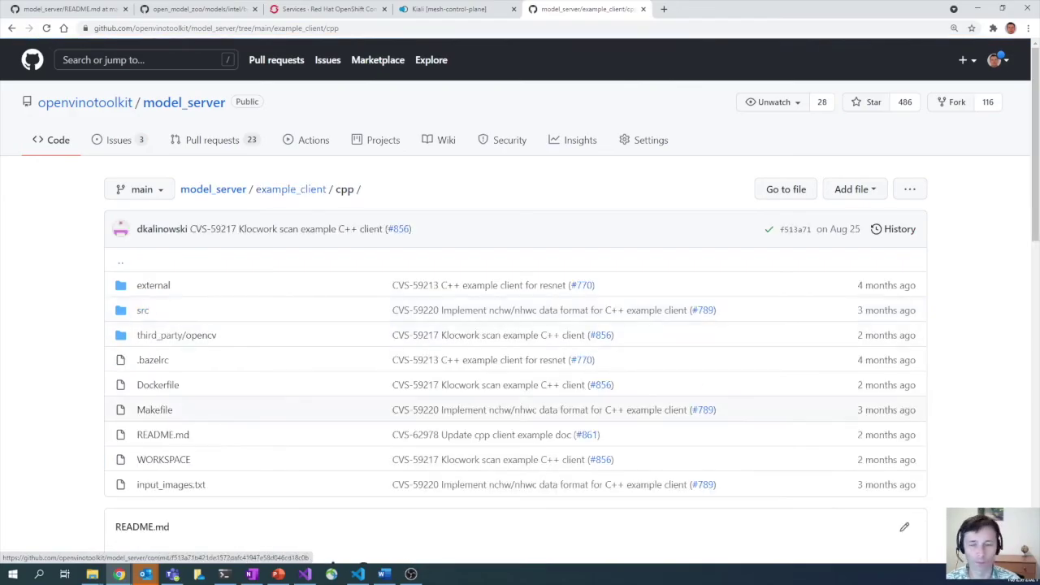
pyautogui.hotkey('alt', 'Tab')
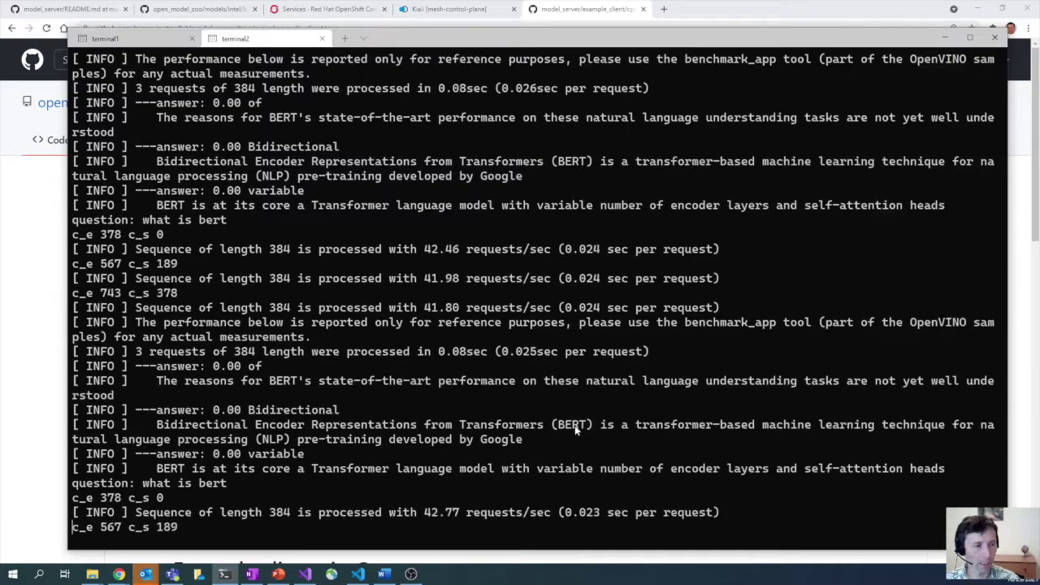
pyautogui.hotkey('ctrl', 'c')
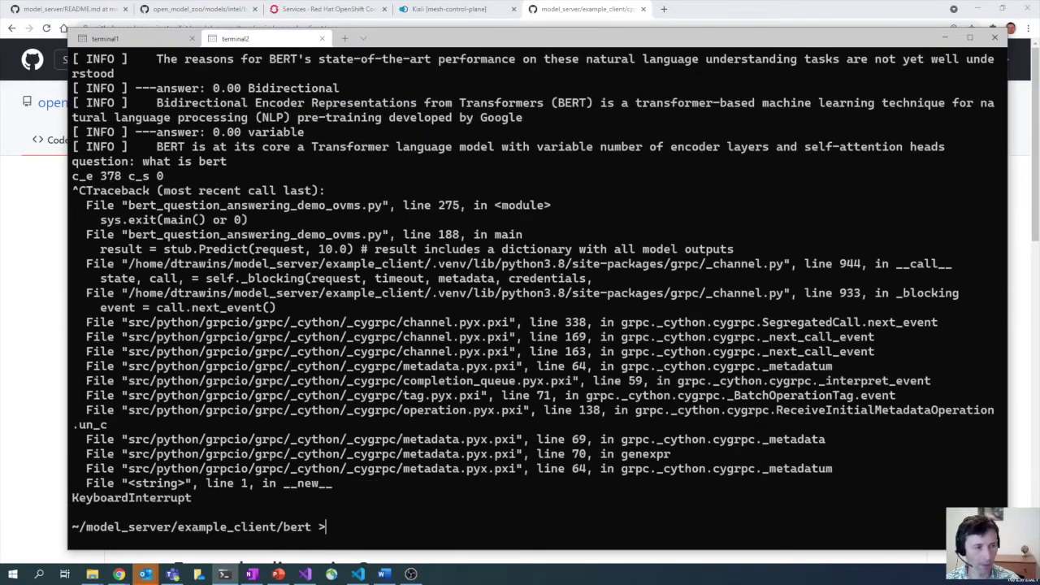
# Step: Print job-cpp-synthetic.yaml in the bert_openshift terminal session and examine its synthetic_client_async_benchmark command line
pyautogui.click(110, 38)
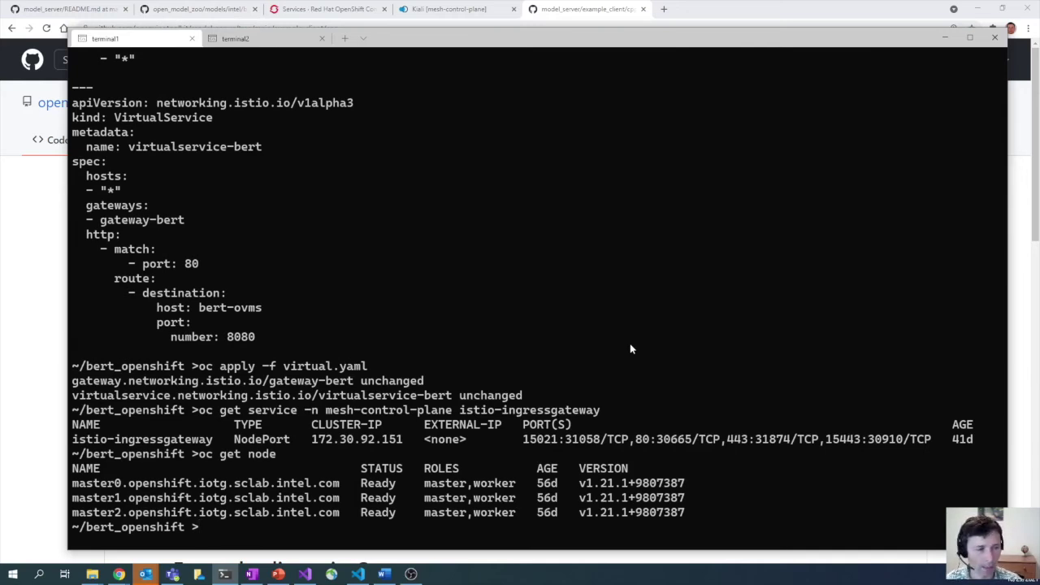
pyautogui.write('cat j')
pyautogui.press('Tab')
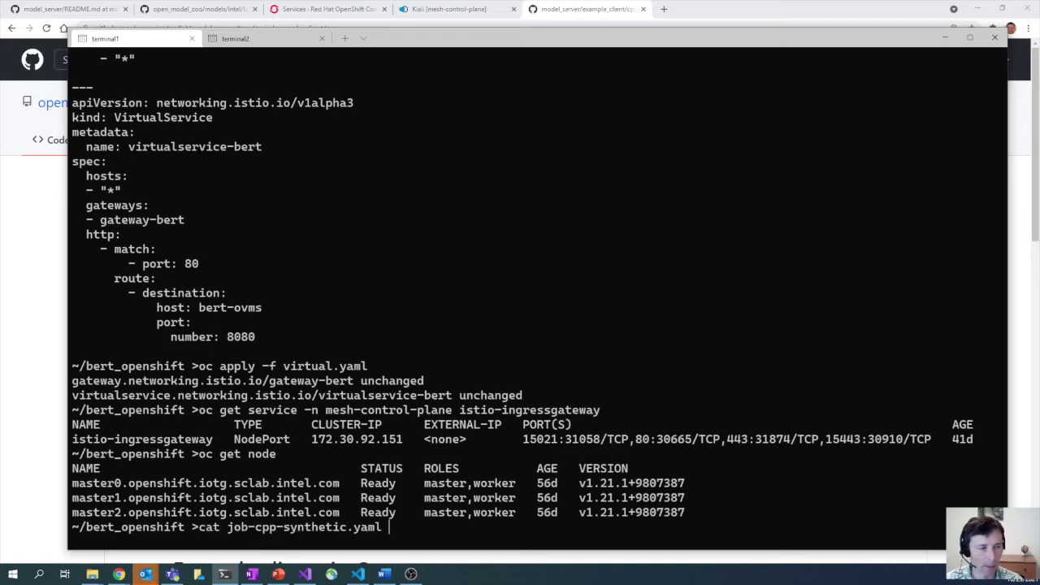
pyautogui.press('Return')
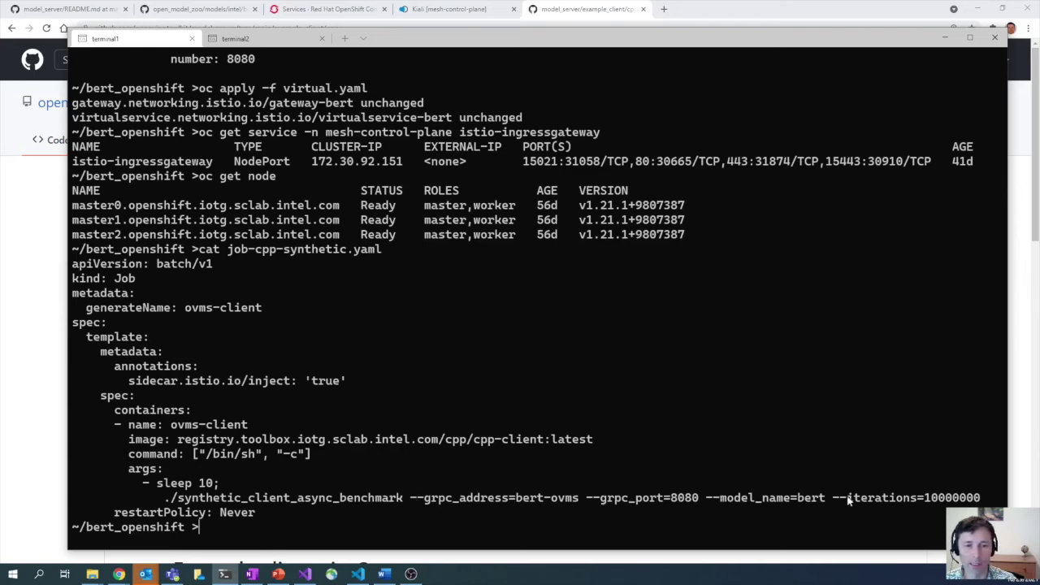
pyautogui.moveTo(982, 499); pyautogui.dragTo(178, 499)
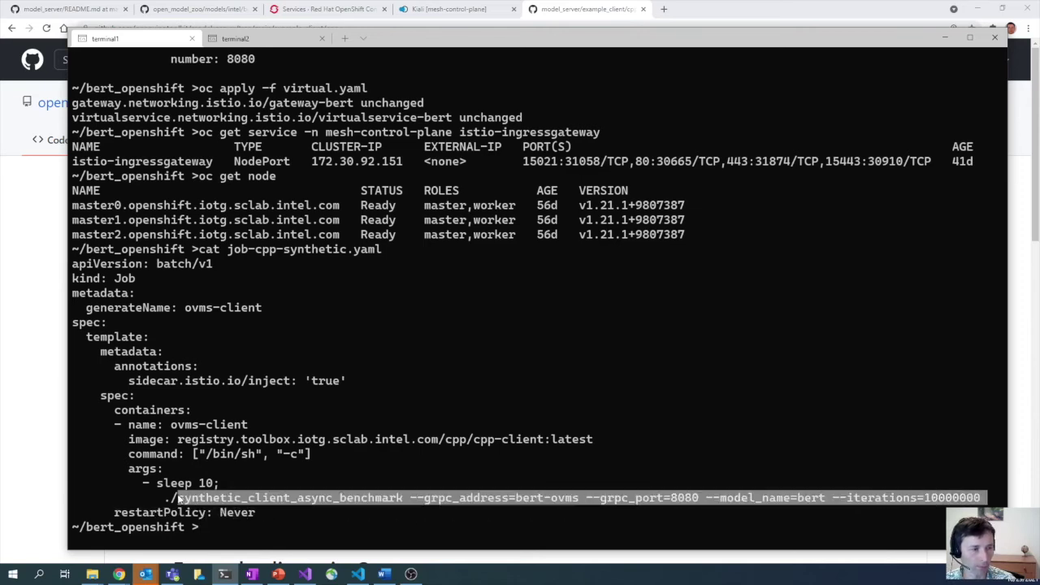
pyautogui.rightClick(245, 521)
# Step: Create the benchmark client job on the cluster with oc create -f job-cpp-synthetic.yaml
pyautogui.write('oc a')
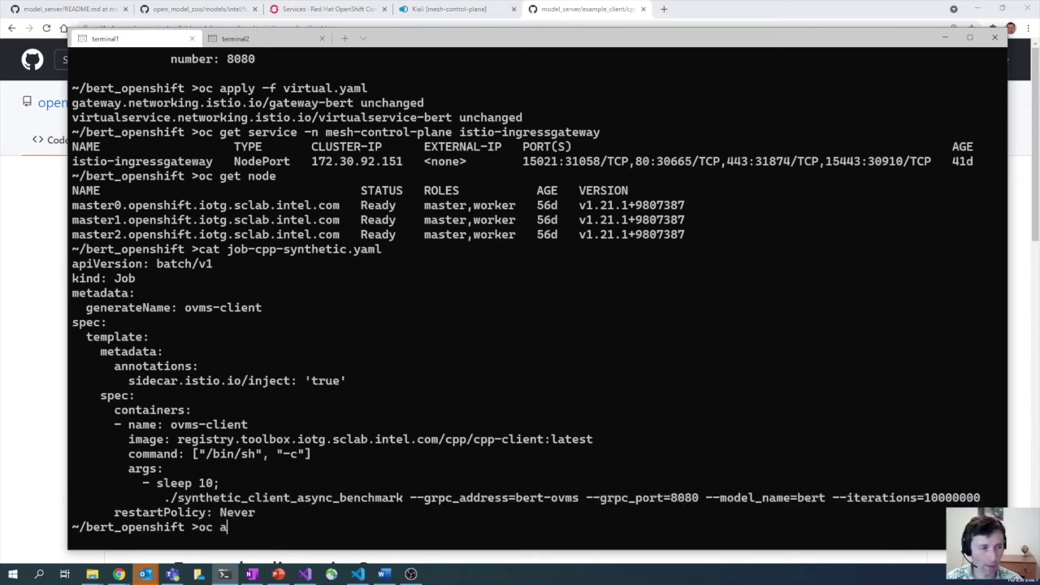
pyautogui.press('BackSpace')
pyautogui.write('create')
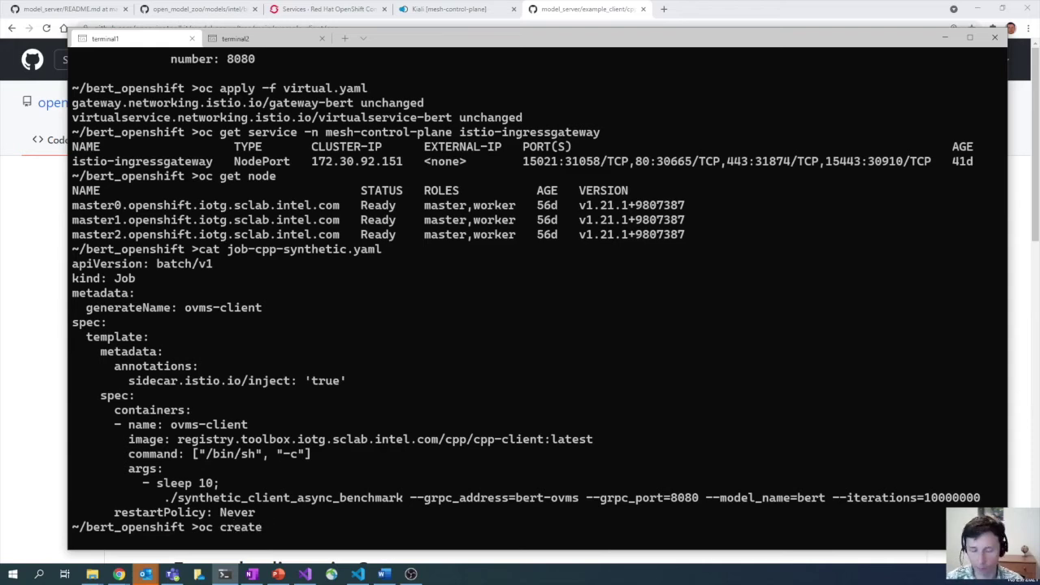
pyautogui.write('-')
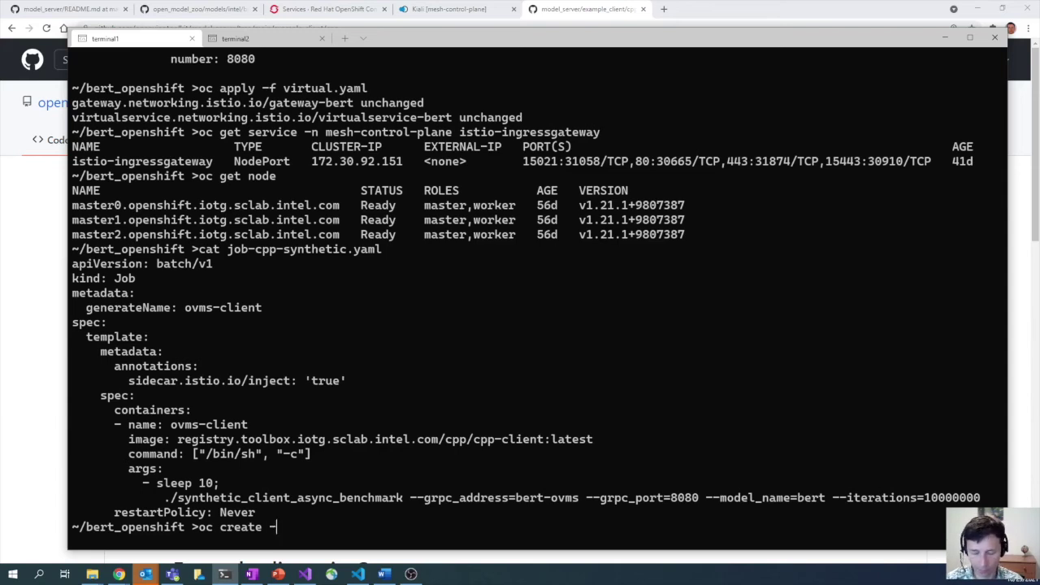
pyautogui.write('f jo')
pyautogui.press('Tab')
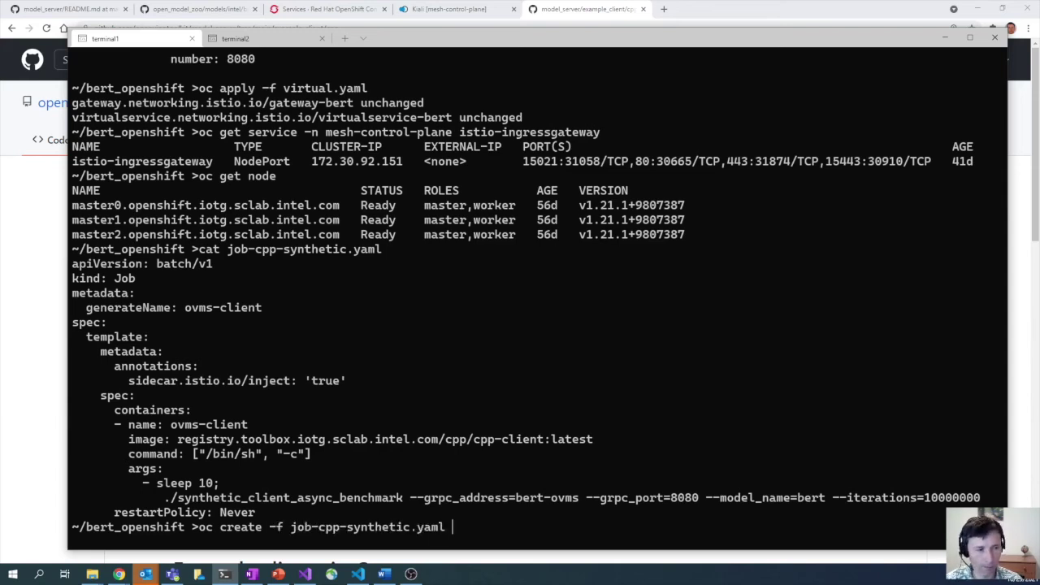
pyautogui.press('Return')
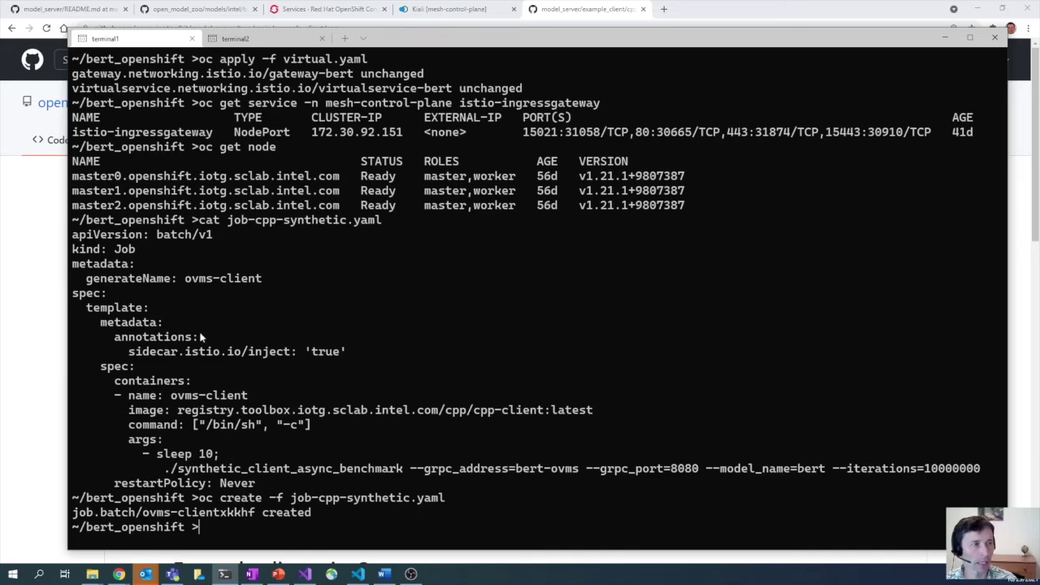
# Step: Switch to the OpenShift console and open the logs of the ovms-client pod in the ovms project
pyautogui.click(55, 283)
pyautogui.click(321, 9)
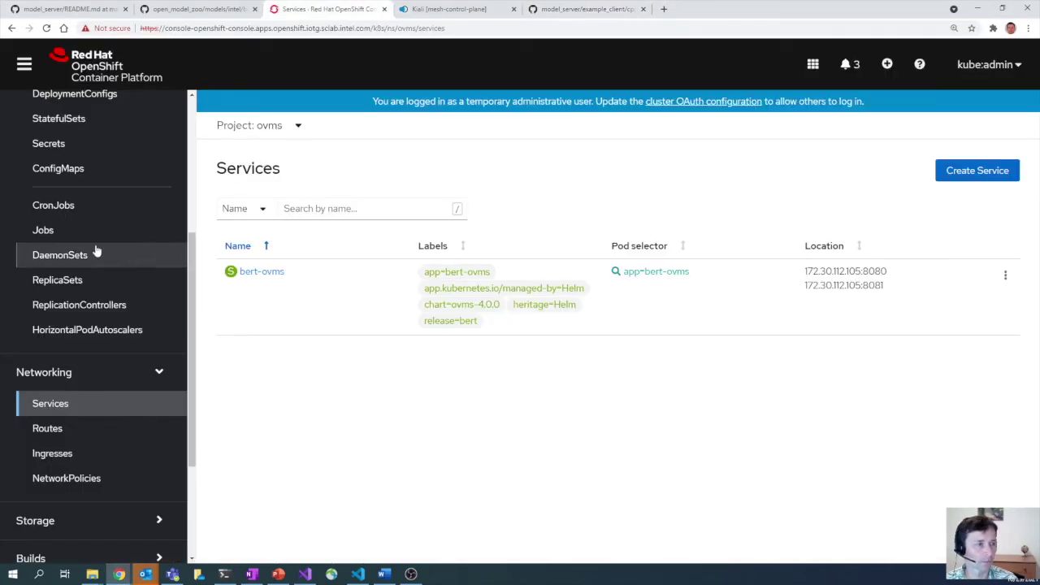
pyautogui.scroll(3, 97, 227)
pyautogui.click(76, 269)
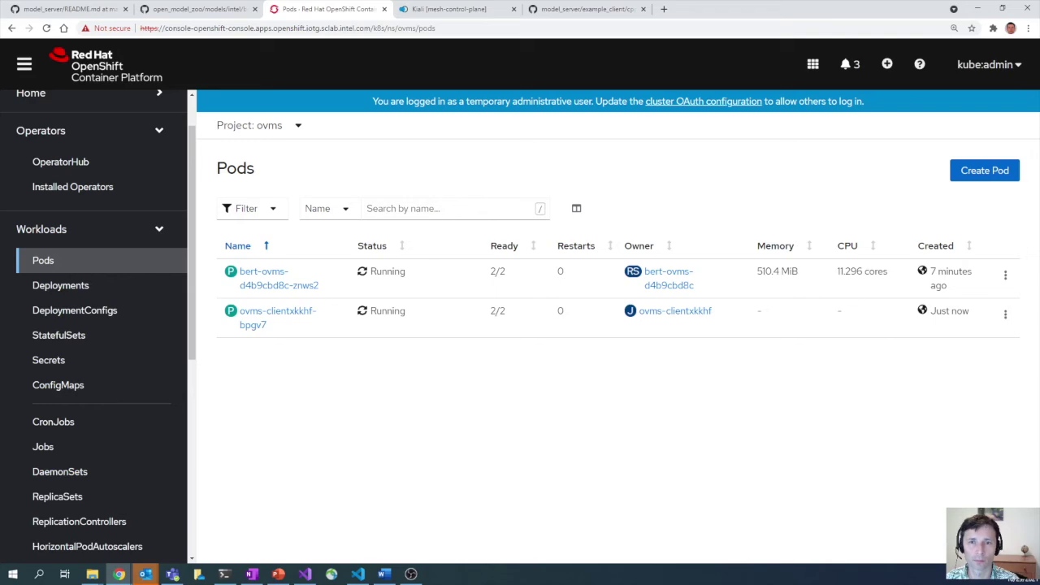
pyautogui.click(266, 315)
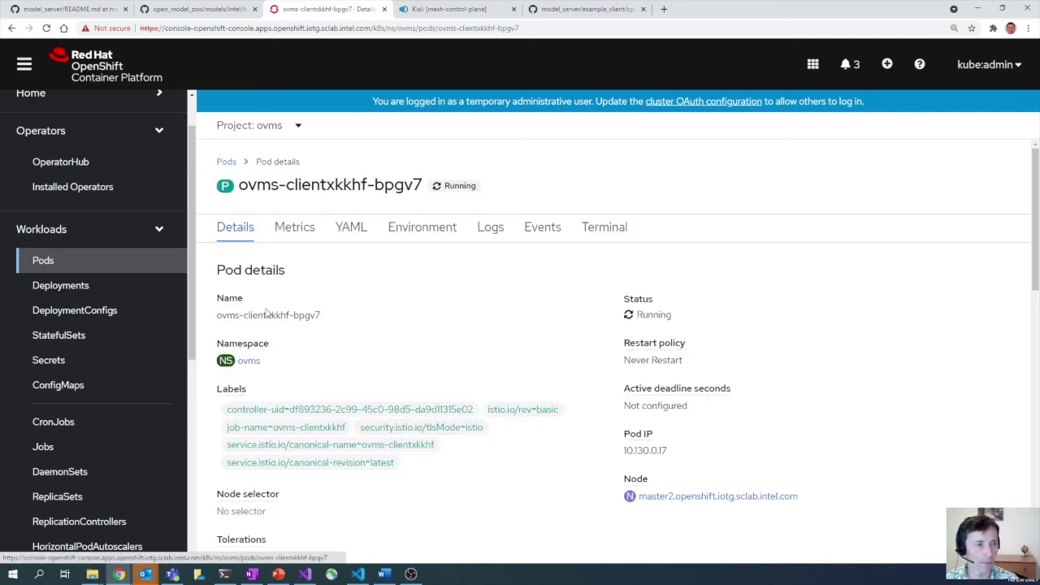
pyautogui.click(488, 236)
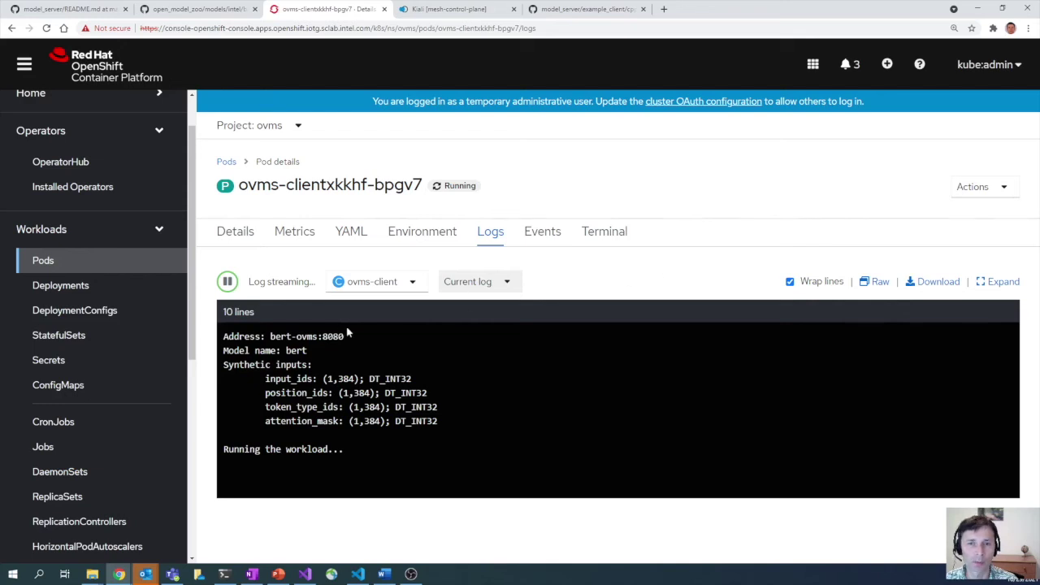
# Step: Open the YAML definition of the bert ModelServer under the installed OpenVINO Toolkit Operator
pyautogui.click(56, 193)
pyautogui.scroll(-2, 821, 447)
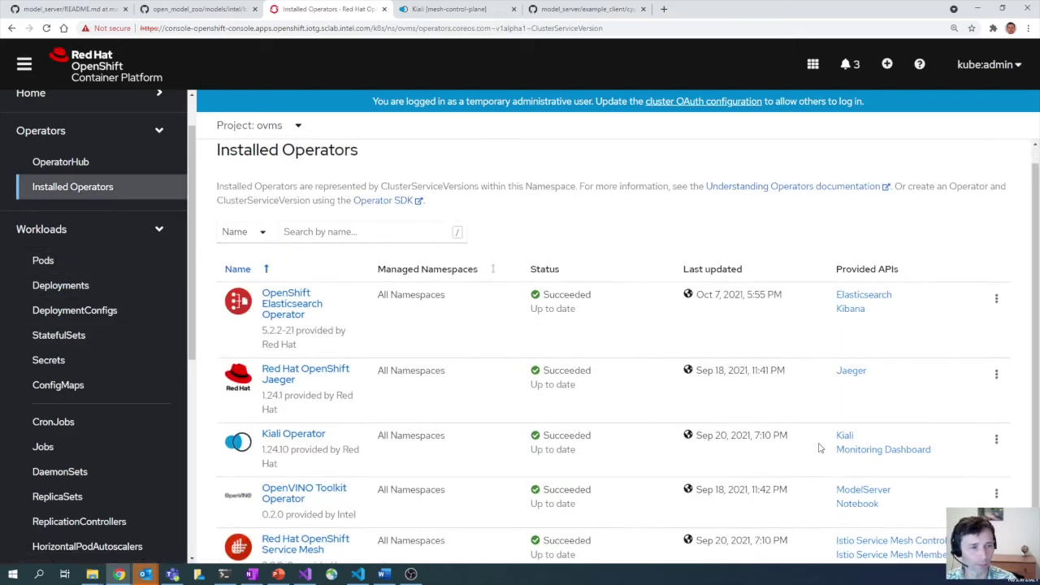
pyautogui.click(863, 440)
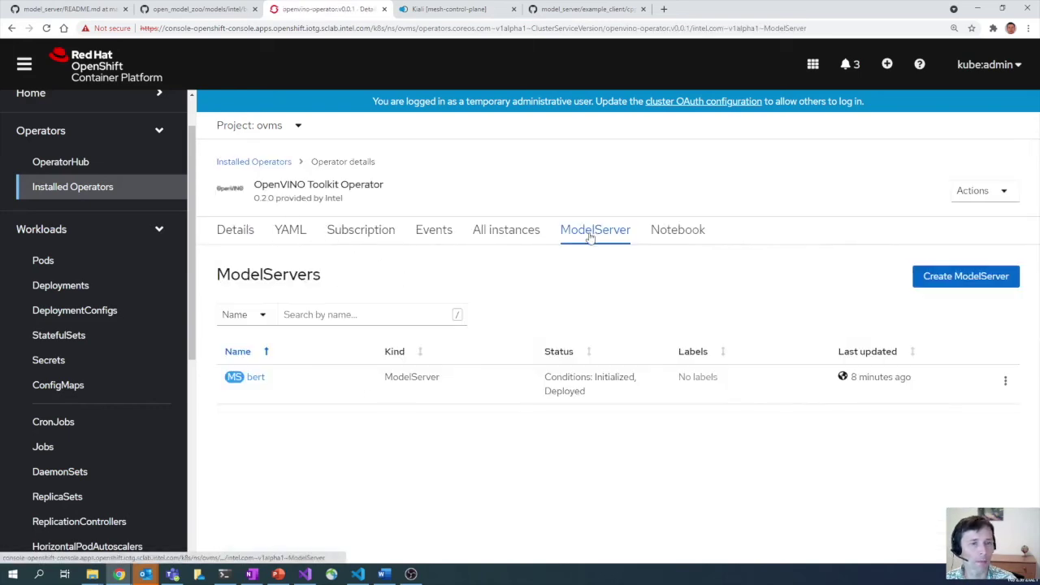
pyautogui.click(259, 376)
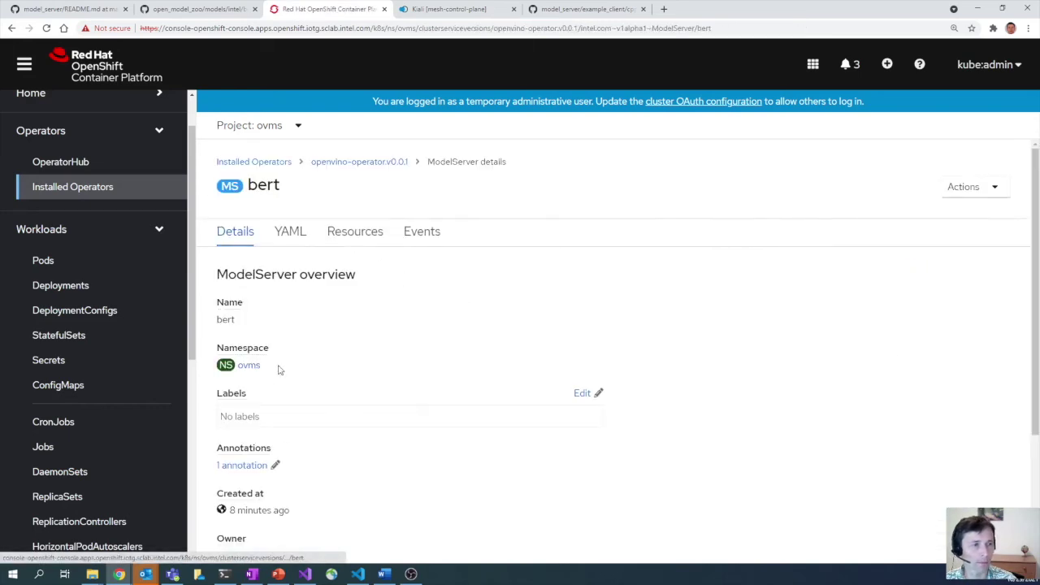
pyautogui.click(290, 231)
# Step: Set CPU_THROUGHPUT_STREAMS in the bert ModelServer's plugin_config to CPU_THROUGHPUT_AUTO and save the definition
pyautogui.scroll(-3, 478, 368)
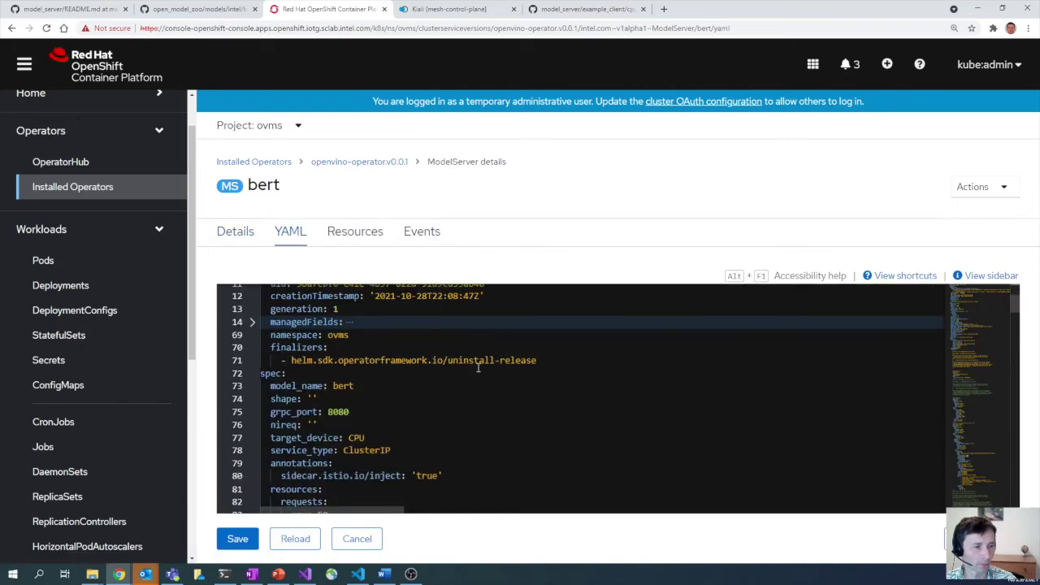
pyautogui.scroll(-3, 478, 368)
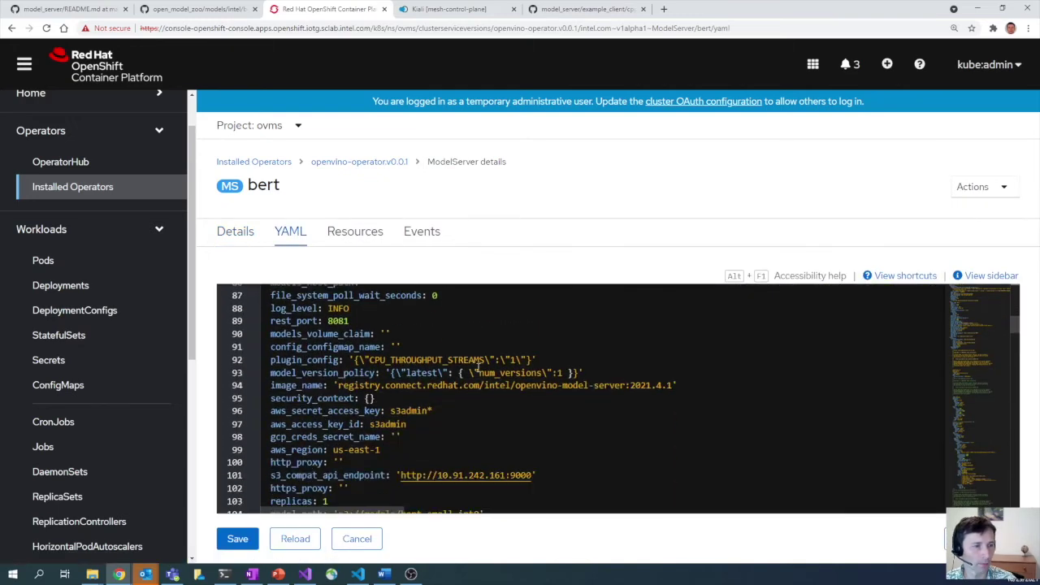
pyautogui.click(516, 359)
pyautogui.press('BackSpace')
pyautogui.write('CPU')
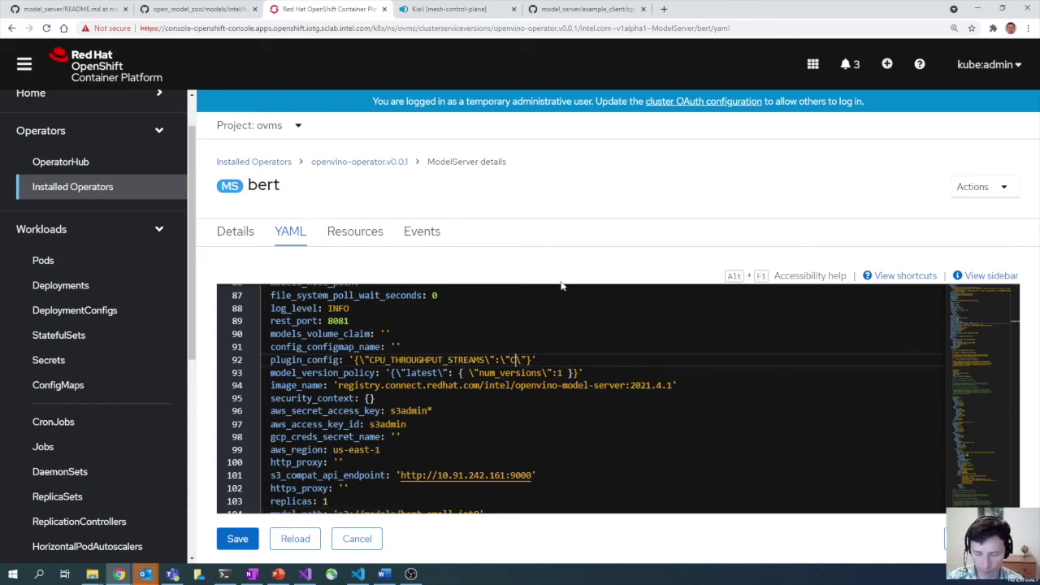
pyautogui.write('_THR')
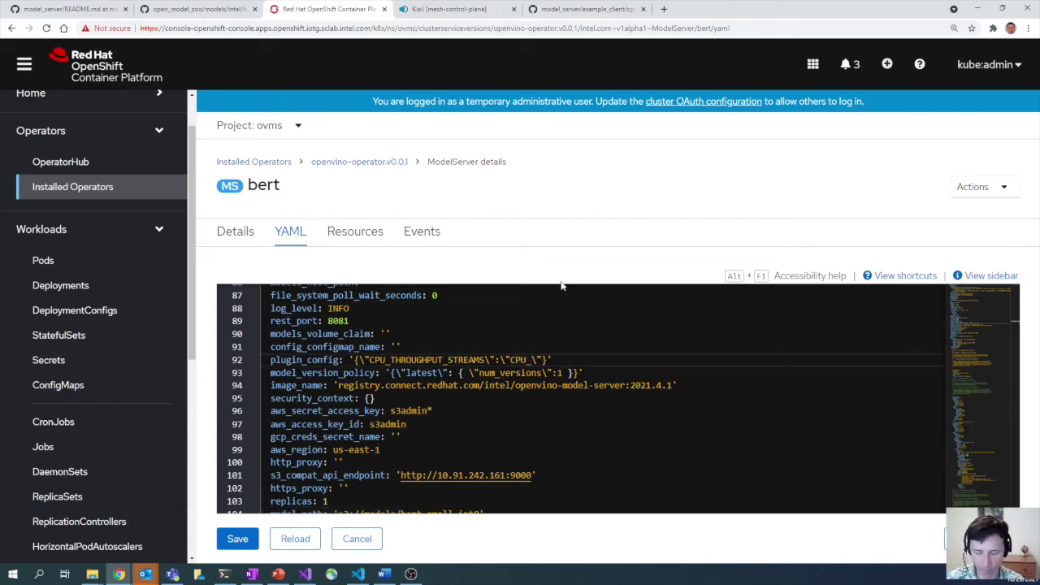
pyautogui.write('OUGH')
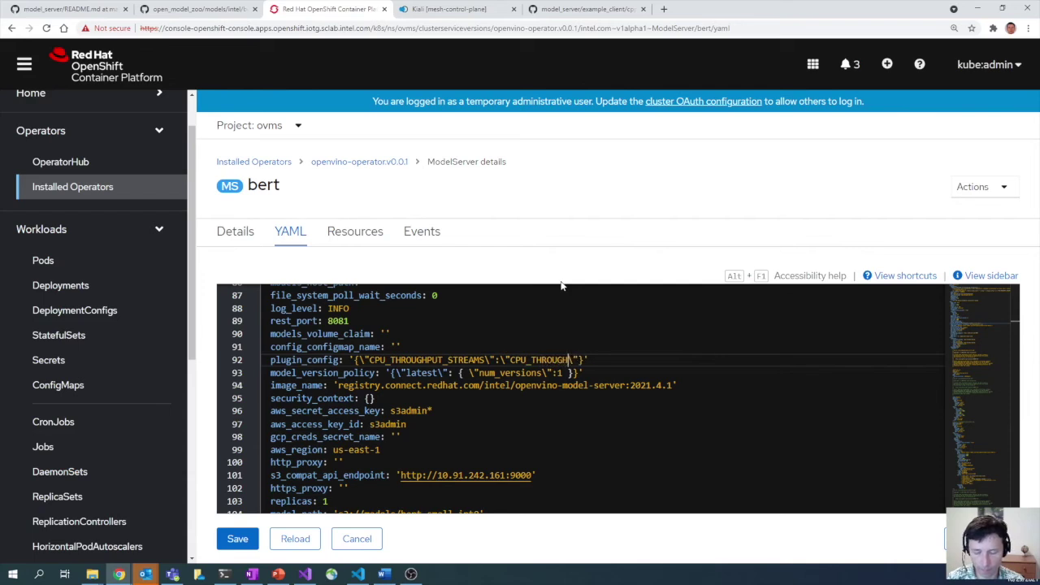
pyautogui.write('PUT_')
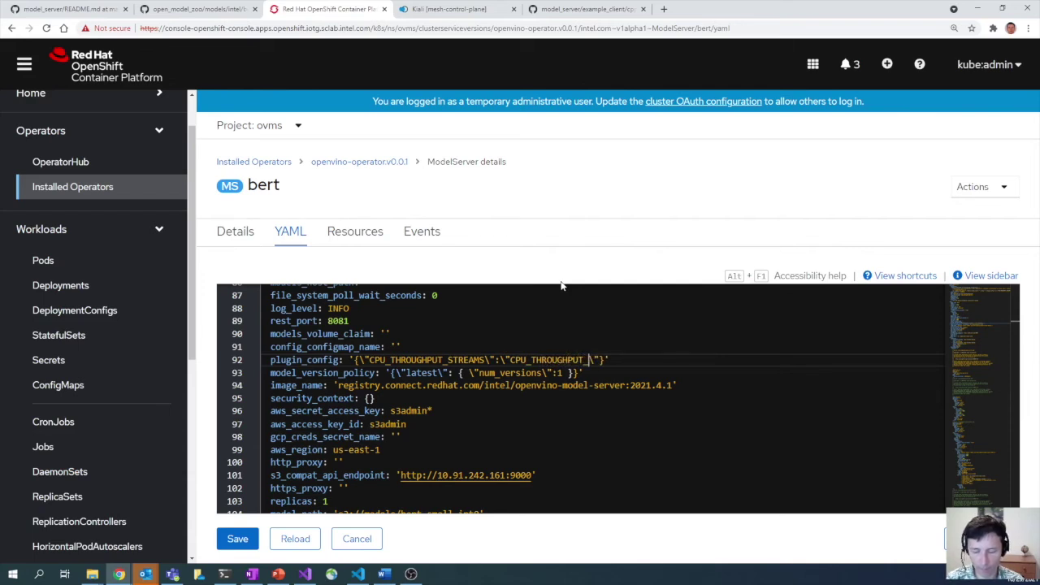
pyautogui.write('AUTO')
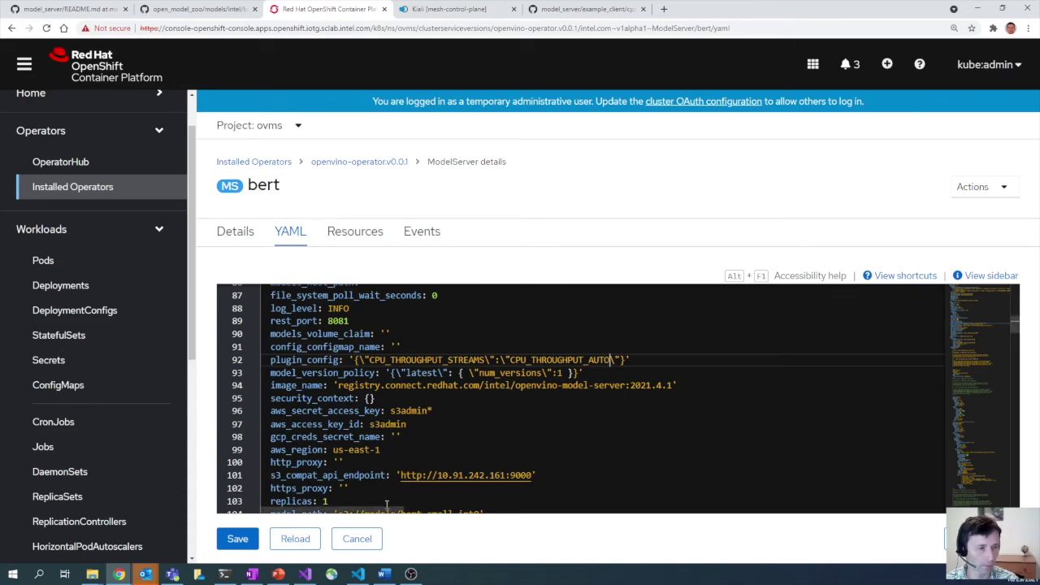
pyautogui.click(233, 541)
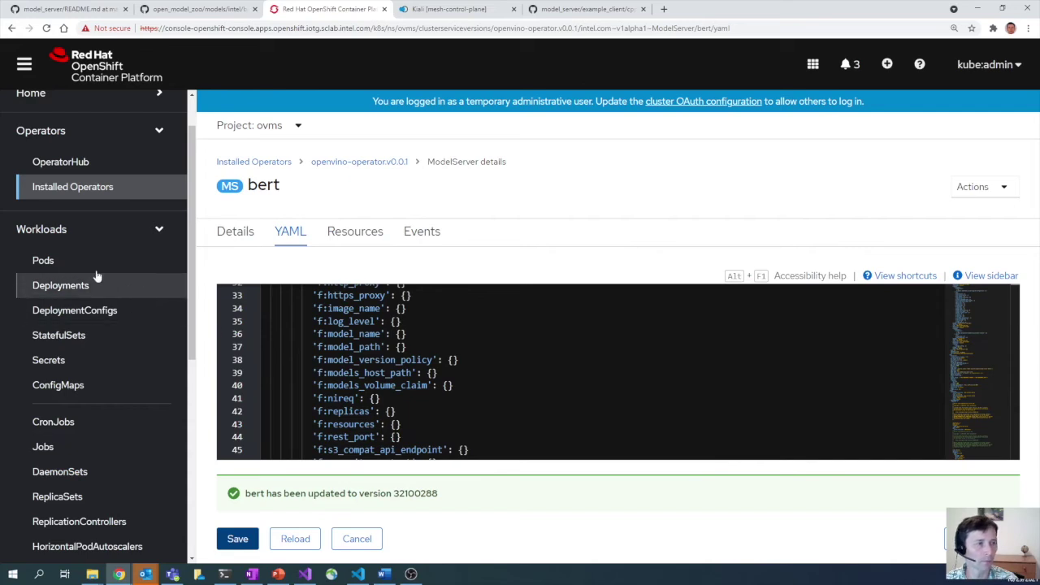
# Step: Check the ovms project's pods, and open the bert-ovms workload's Grafana dashboard from Kiali to examine incoming request volume and duration
pyautogui.click(47, 267)
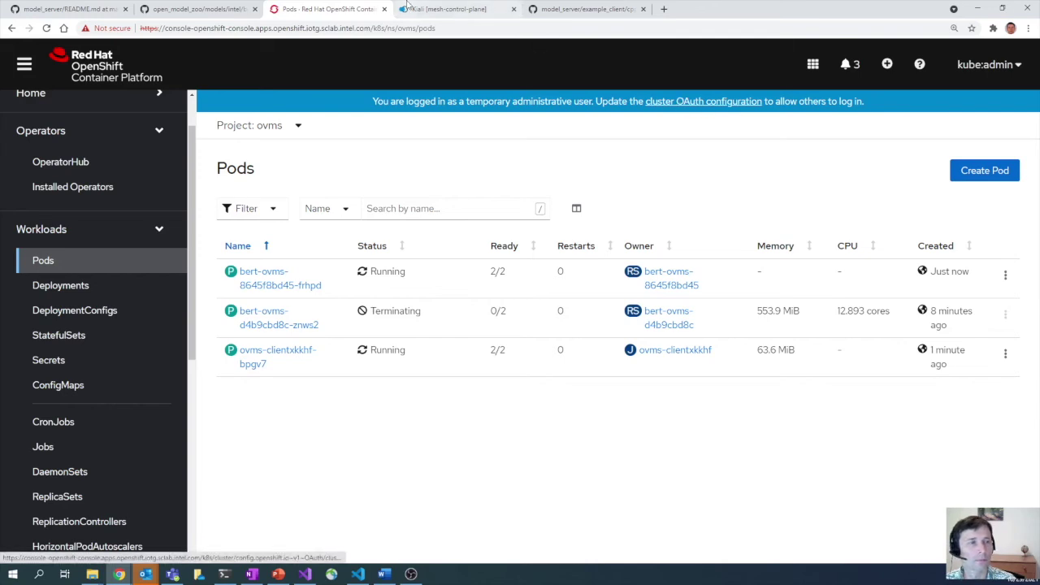
pyautogui.click(454, 9)
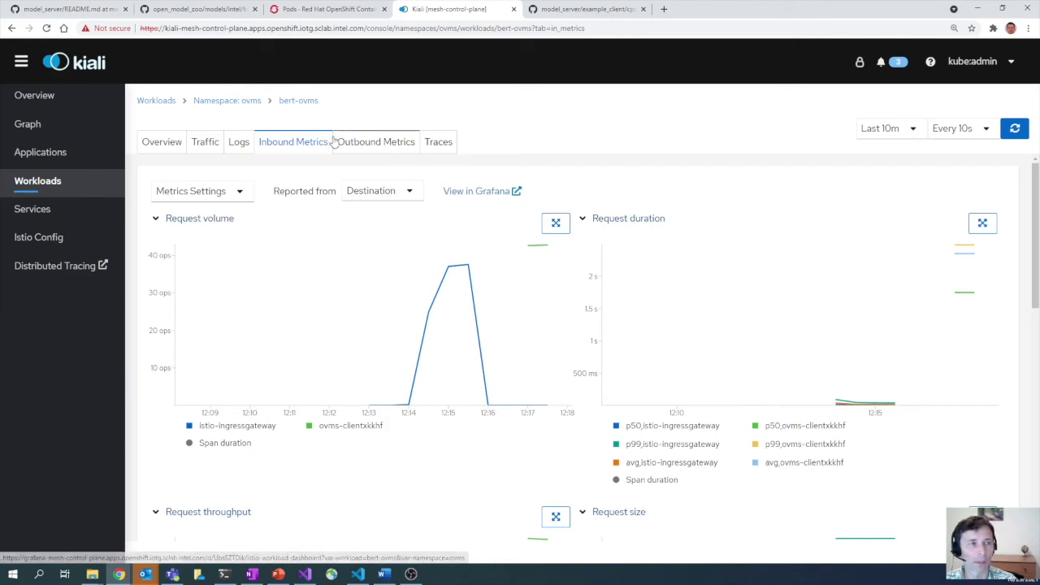
pyautogui.click(472, 195)
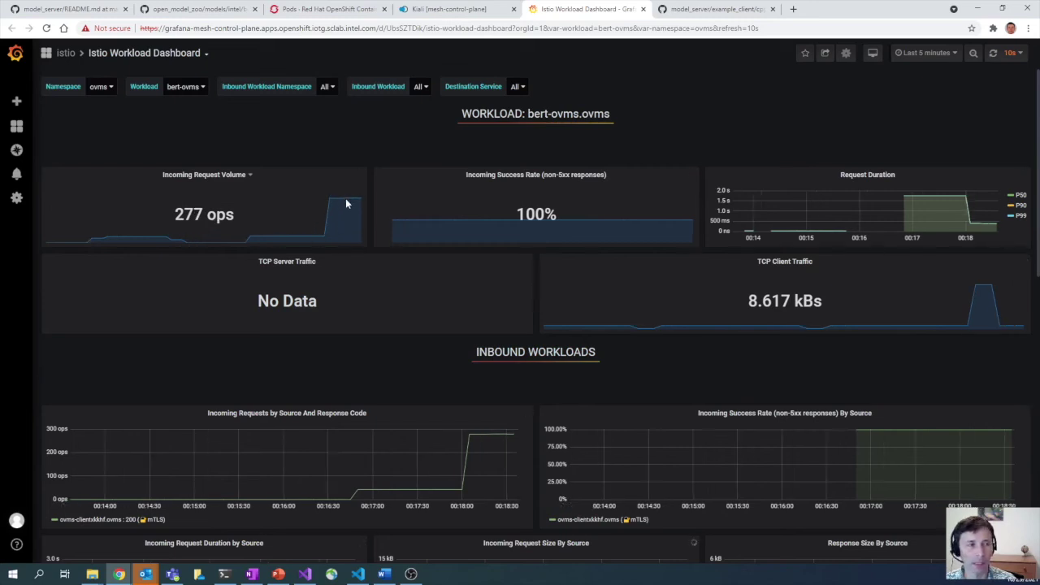
pyautogui.hotkey('alt', 'Tab')
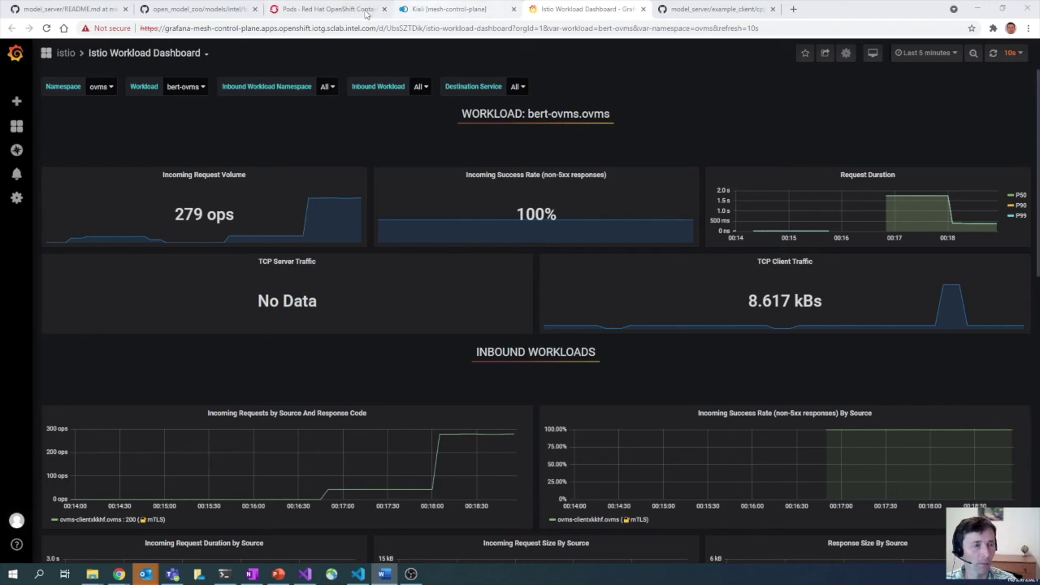
# Step: Return to the OpenShift console and reopen the bert ModelServer's YAML through the installed operators
pyautogui.click(316, 11)
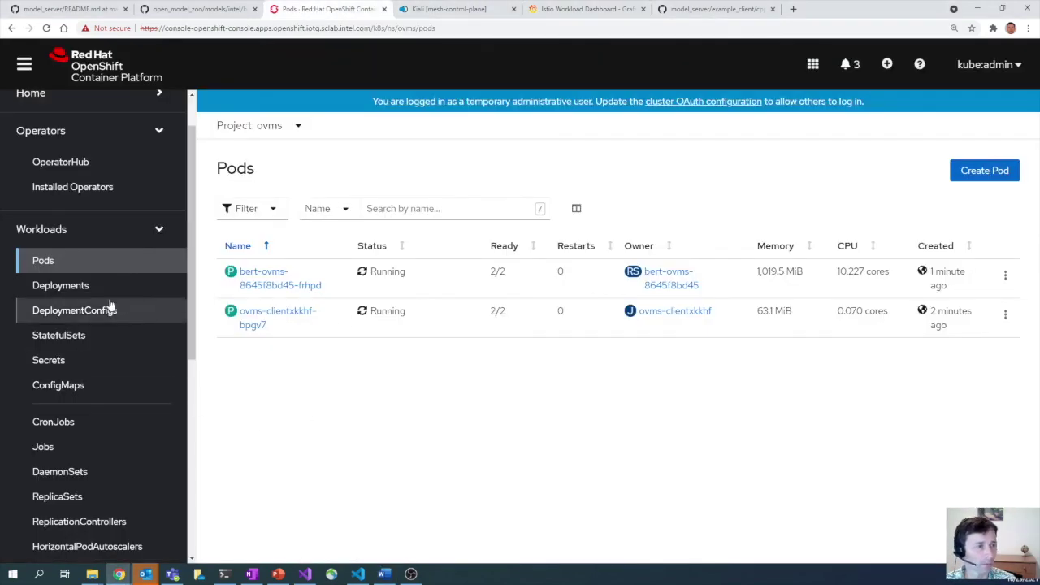
pyautogui.click(82, 188)
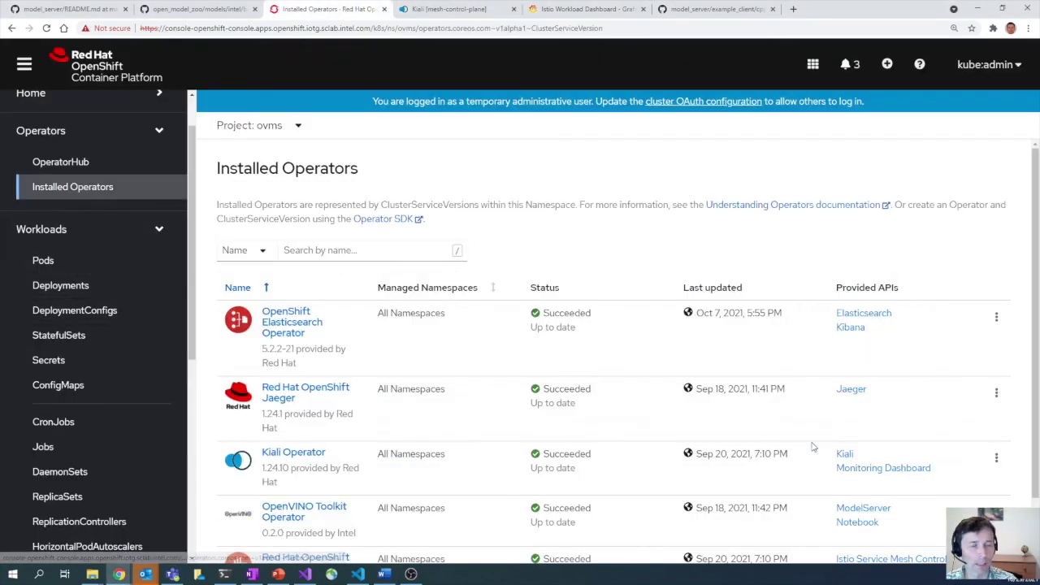
pyautogui.scroll(-2, 818, 425)
pyautogui.click(880, 441)
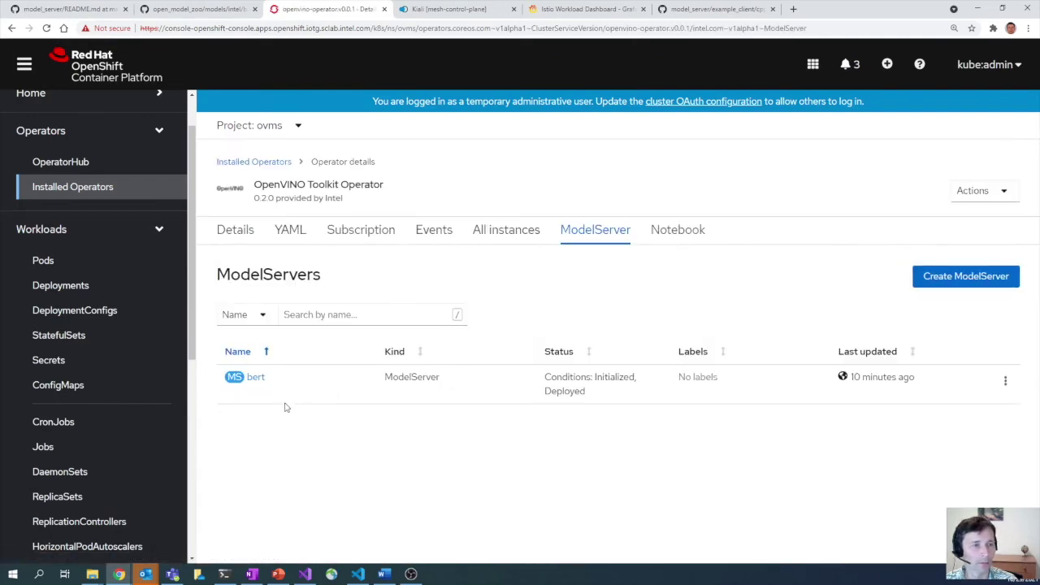
pyautogui.click(254, 377)
pyautogui.click(297, 233)
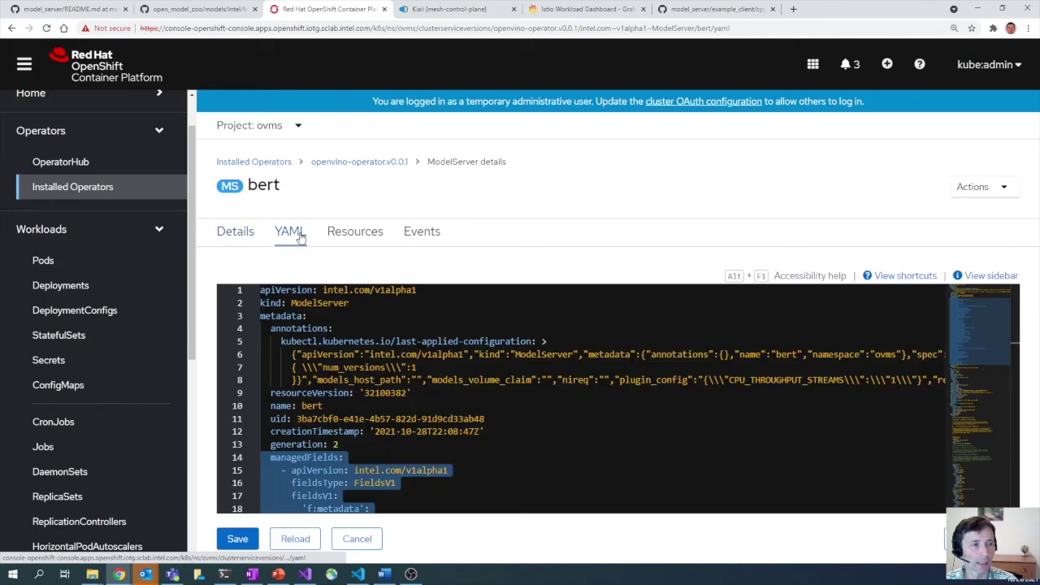
# Step: Set replicas to 2 in the bert ModelServer's YAML definition and save it
pyautogui.scroll(-12, 405, 378)
pyautogui.scroll(-5, 405, 378)
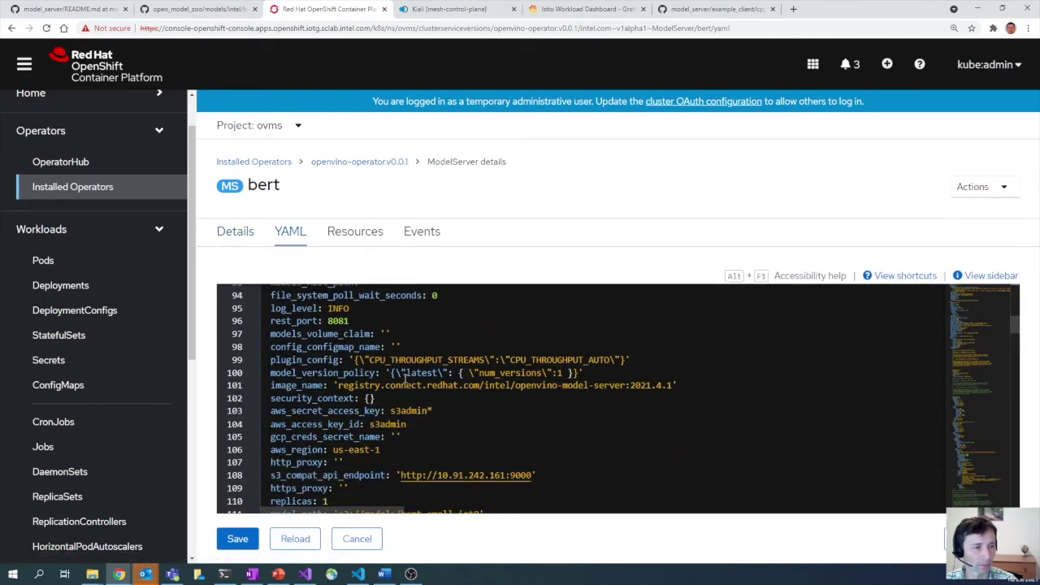
pyautogui.click(381, 371)
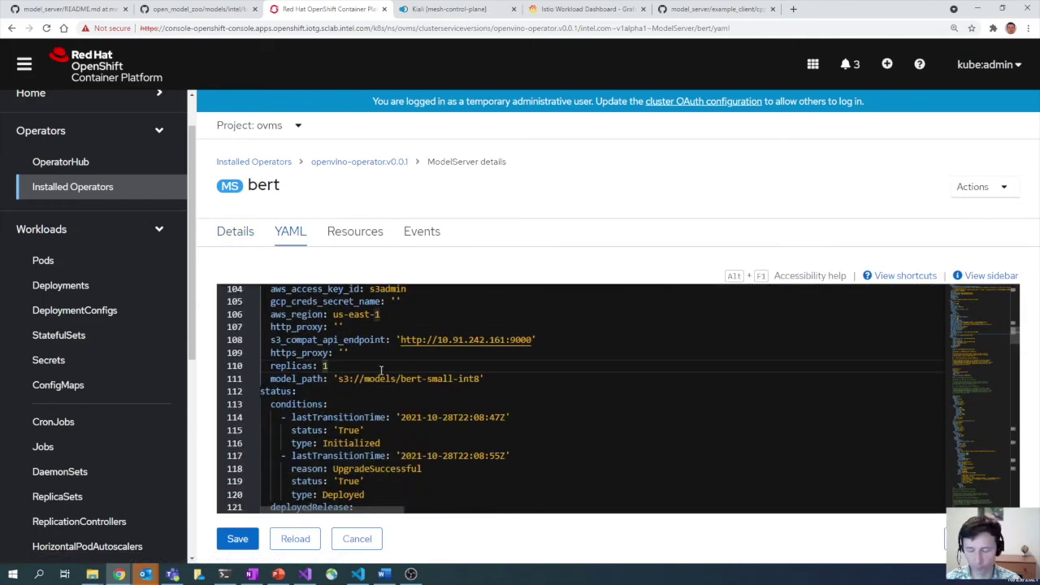
pyautogui.press('BackSpace')
pyautogui.write('2')
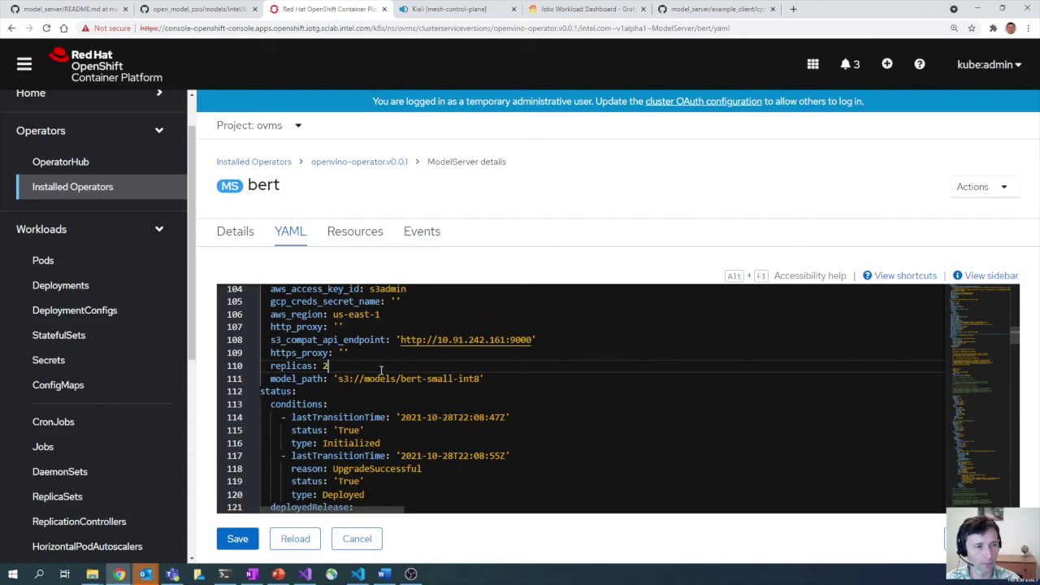
pyautogui.click(237, 539)
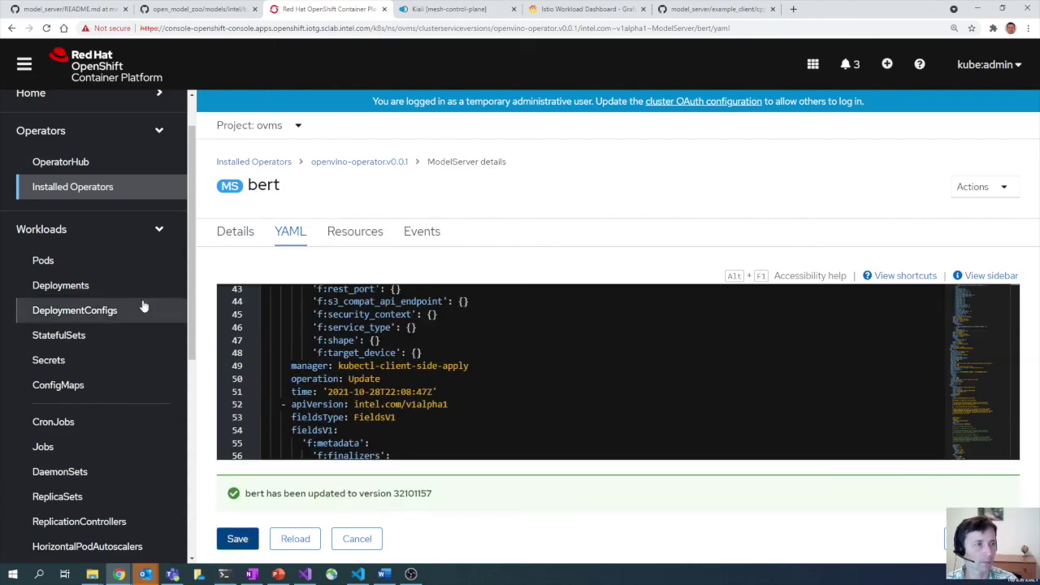
# Step: Check the ovms project's pods, and examine the bert-ovms workload's inbound request metrics in Kiali and its Istio Workload Dashboard in Grafana
pyautogui.click(52, 262)
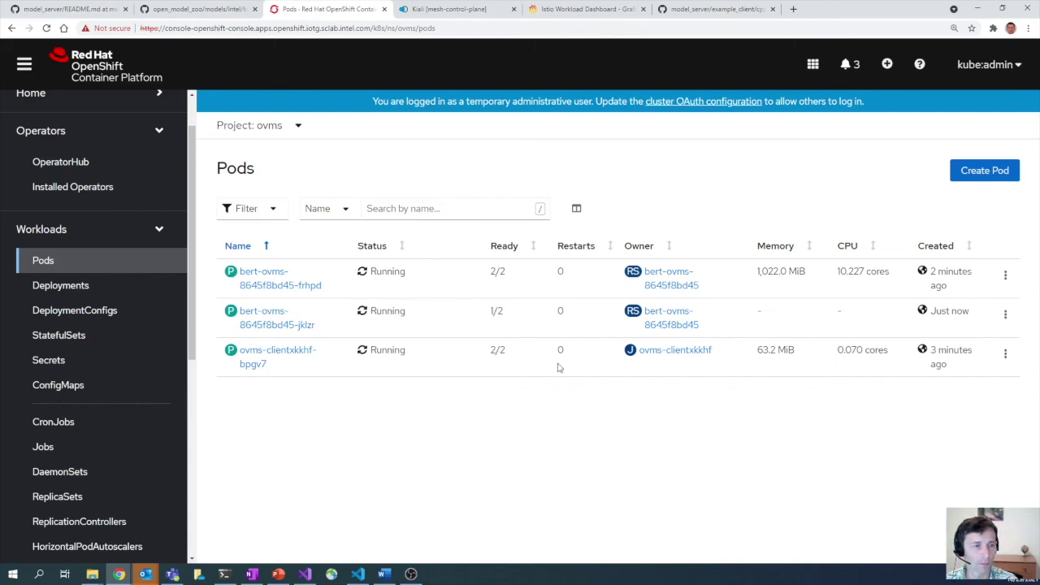
pyautogui.click(461, 11)
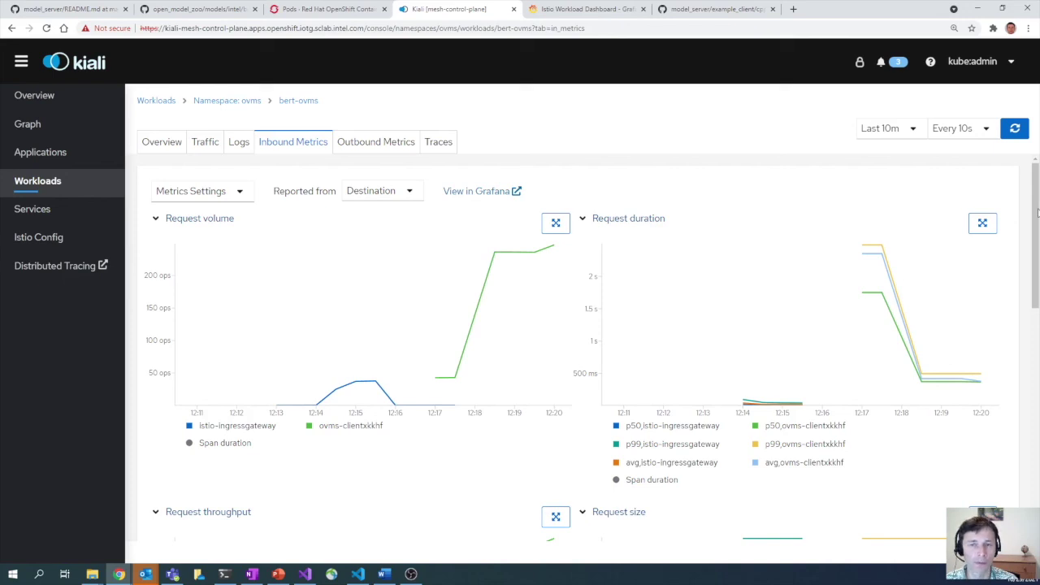
pyautogui.moveTo(492, 302)
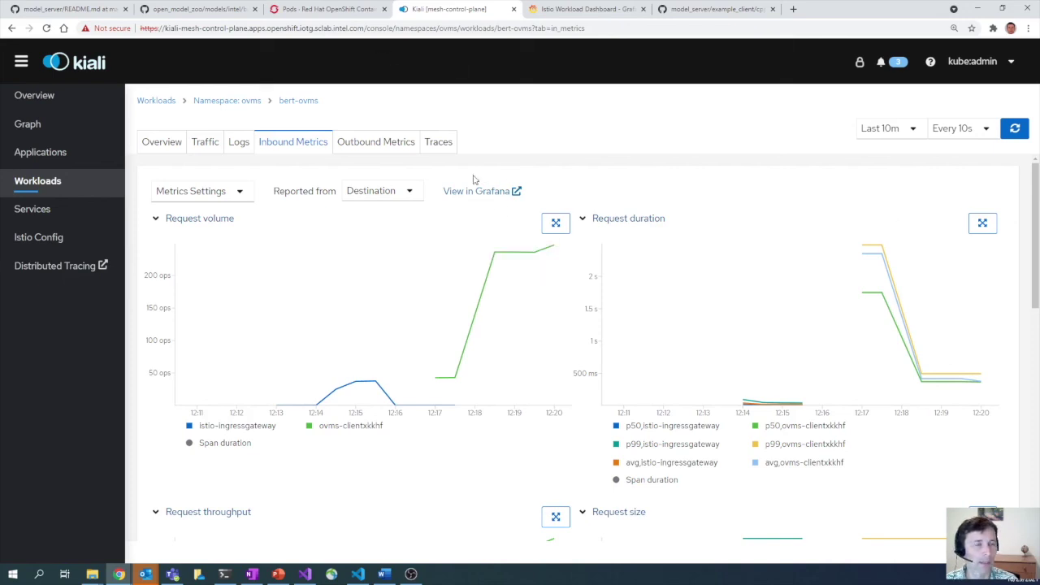
pyautogui.click(576, 9)
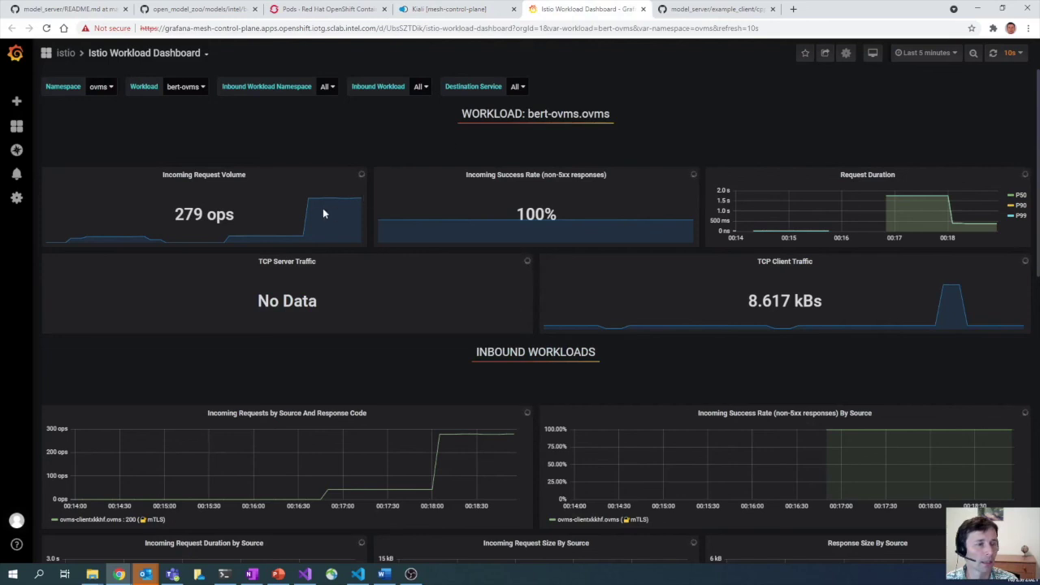